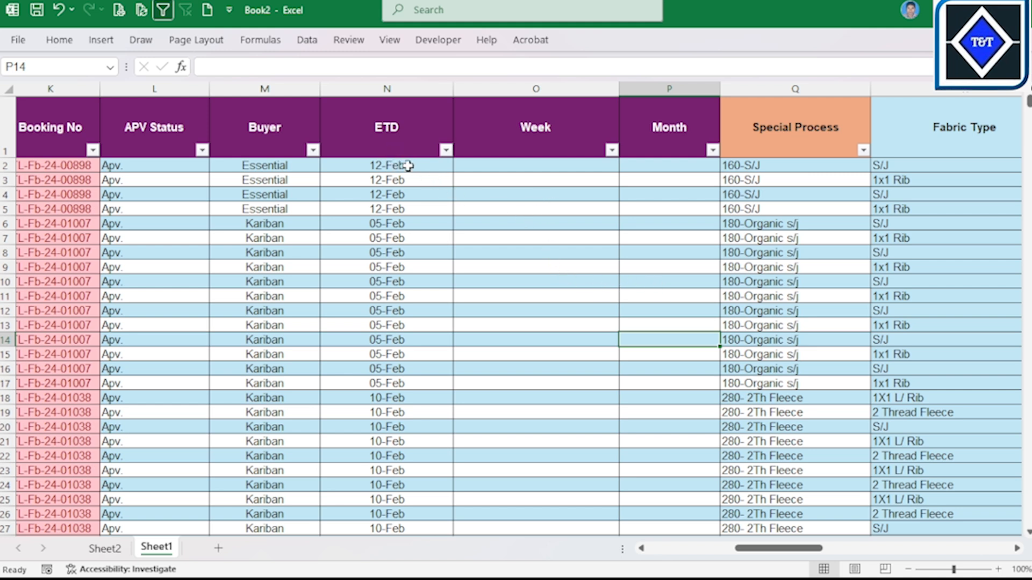
pyautogui.click(564, 165)
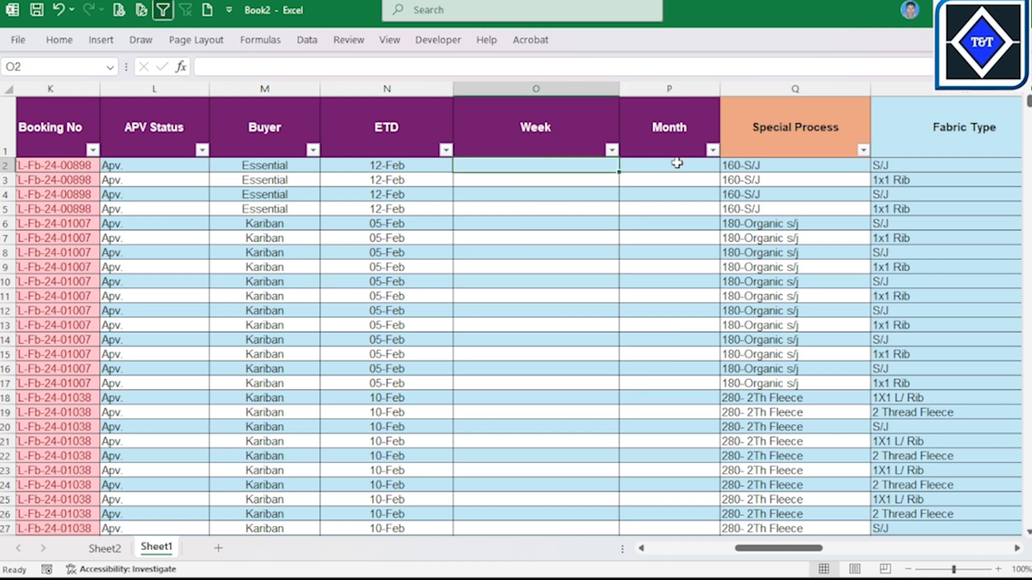
pyautogui.click(679, 165)
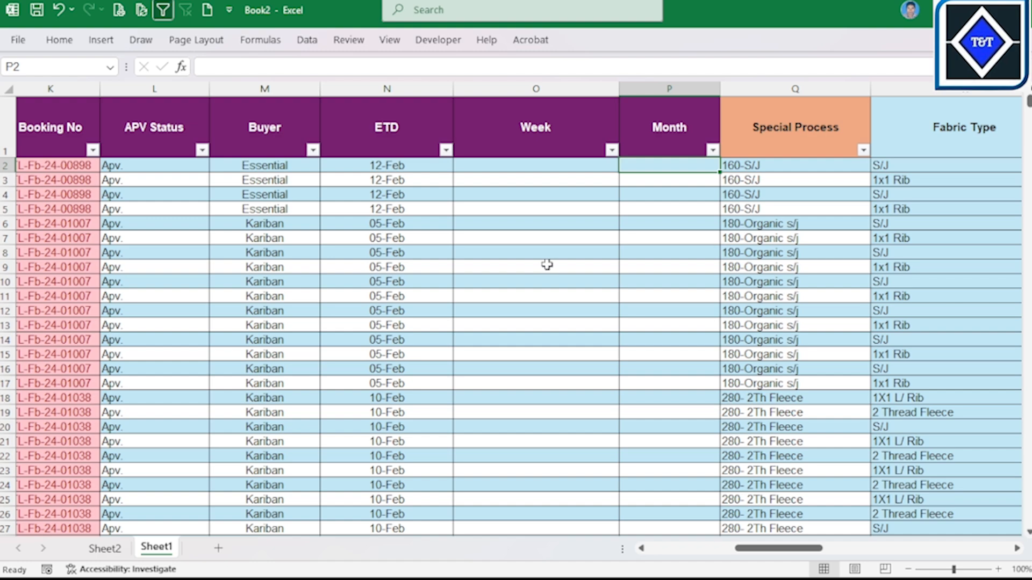
pyautogui.moveTo(779, 548); pyautogui.dragTo(693, 549)
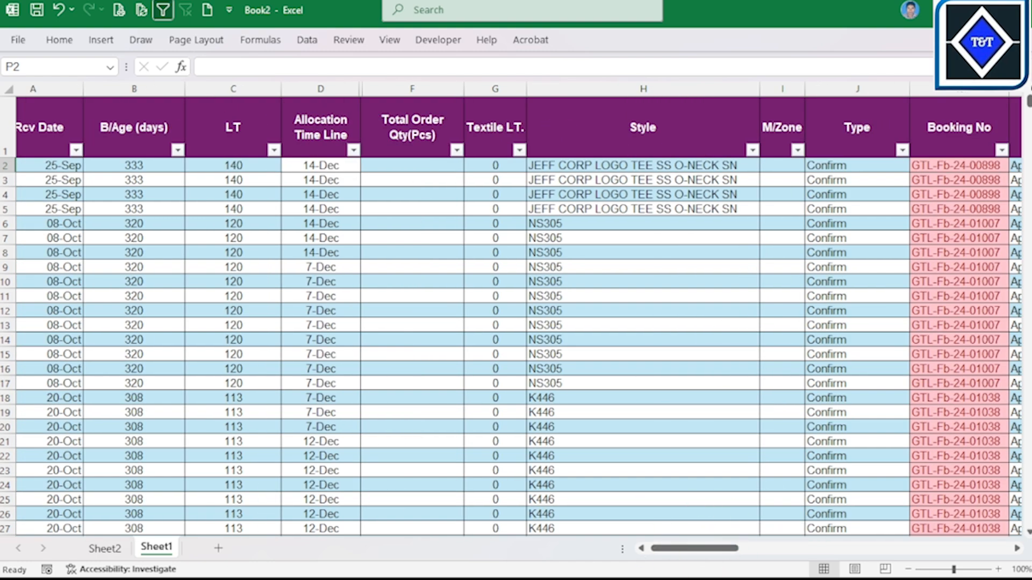
# Step: Switch to the browser and look over the channel's YouTube home page
pyautogui.click(636, 561)
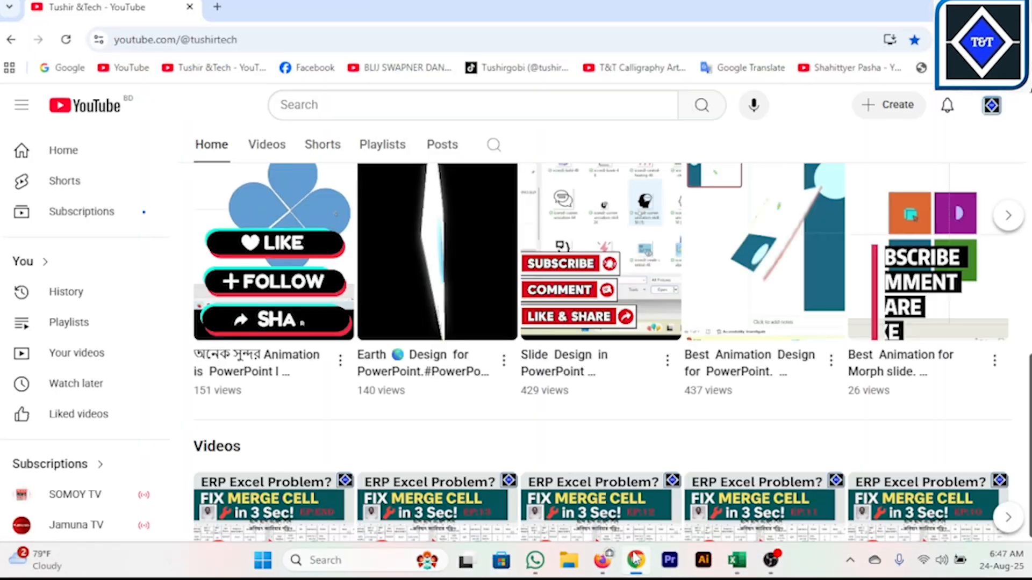
pyautogui.scroll(5, 797, 322)
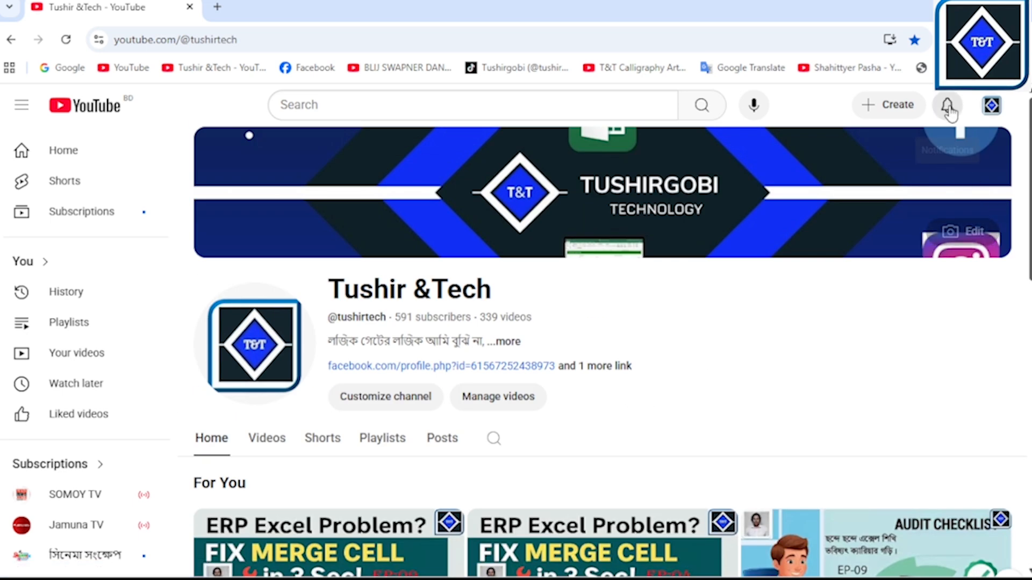
pyautogui.scroll(-4, 764, 329)
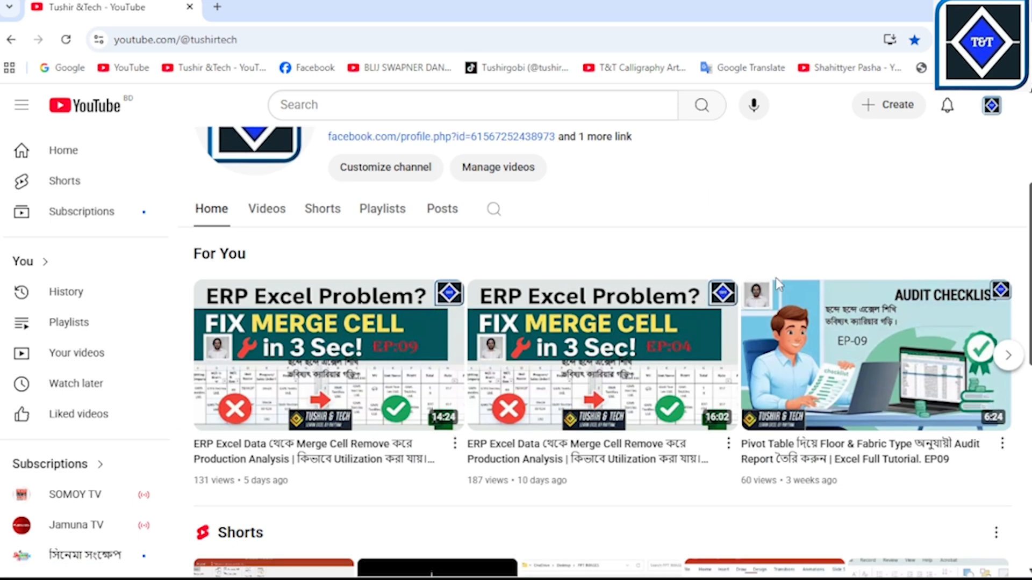
pyautogui.scroll(4, 683, 259)
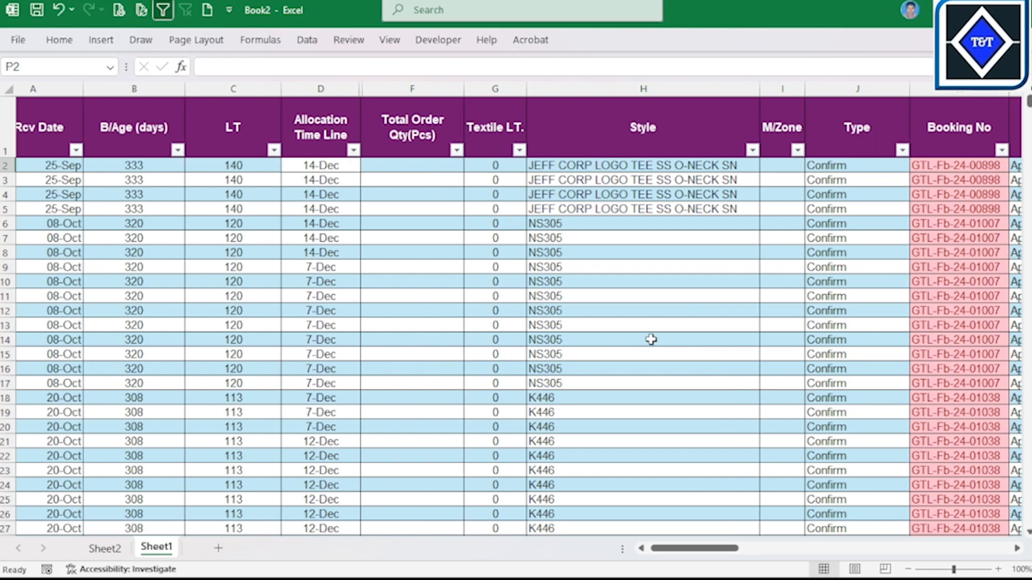
# Step: Review the ETD column of Sheet1 from its first date to its last row, and return to the table's first rows
pyautogui.moveTo(696, 548); pyautogui.dragTo(782, 553)
pyautogui.click(477, 165)
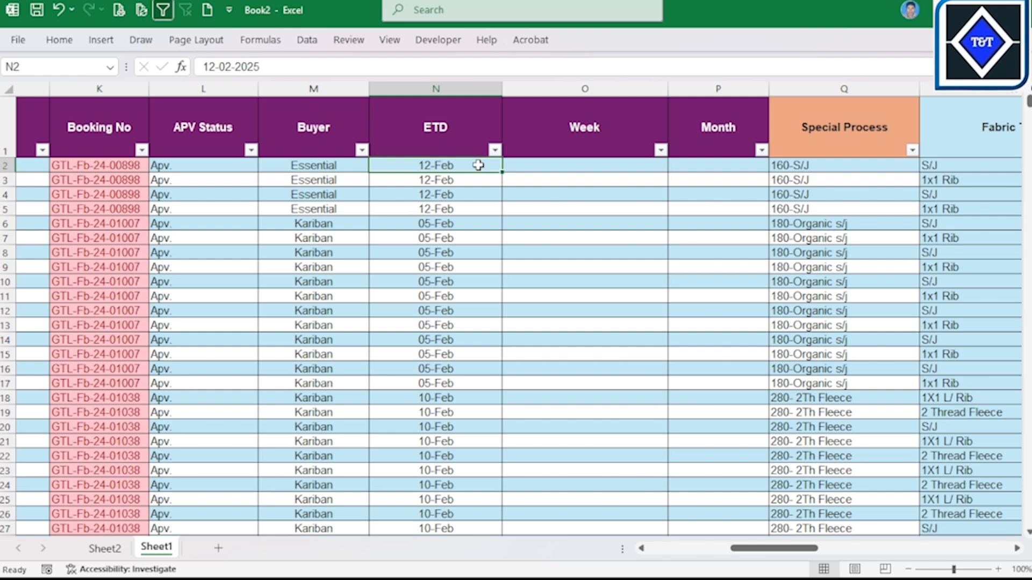
pyautogui.hotkey('ctrl', 'shift', 'Down')
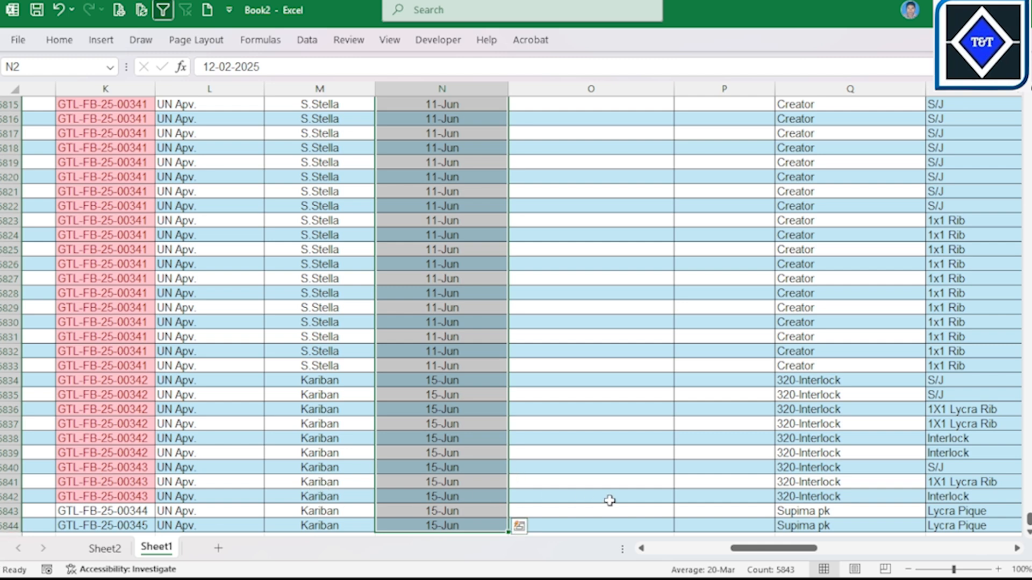
pyautogui.click(458, 499)
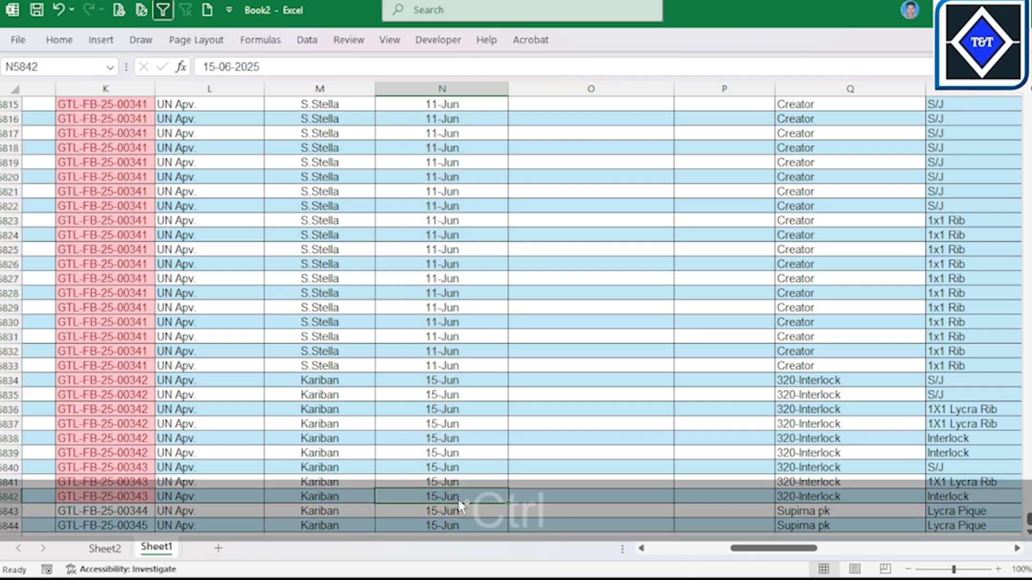
pyautogui.hotkey('ctrl', 'shift', 'Up')
pyautogui.click(691, 265)
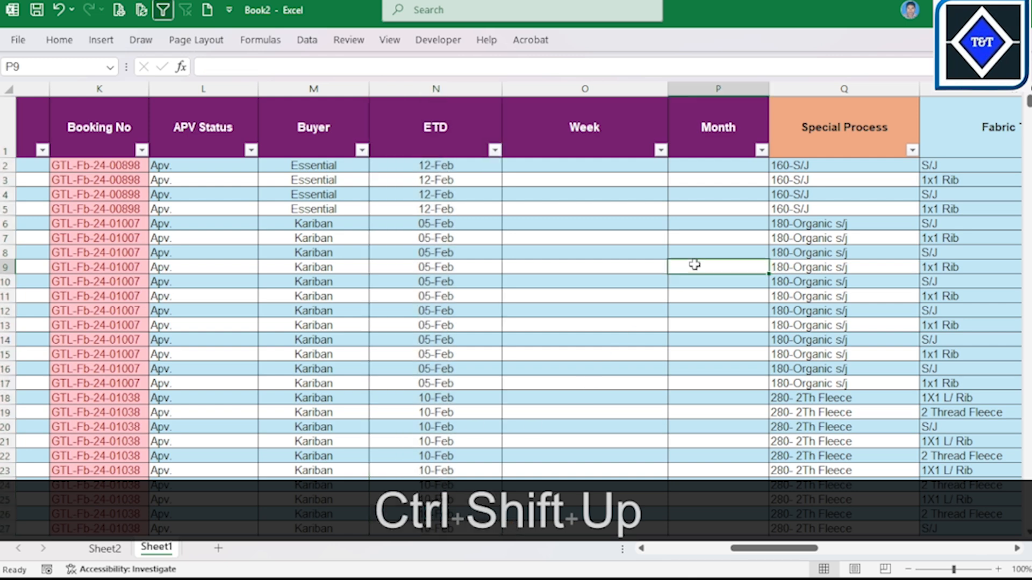
pyautogui.click(603, 170)
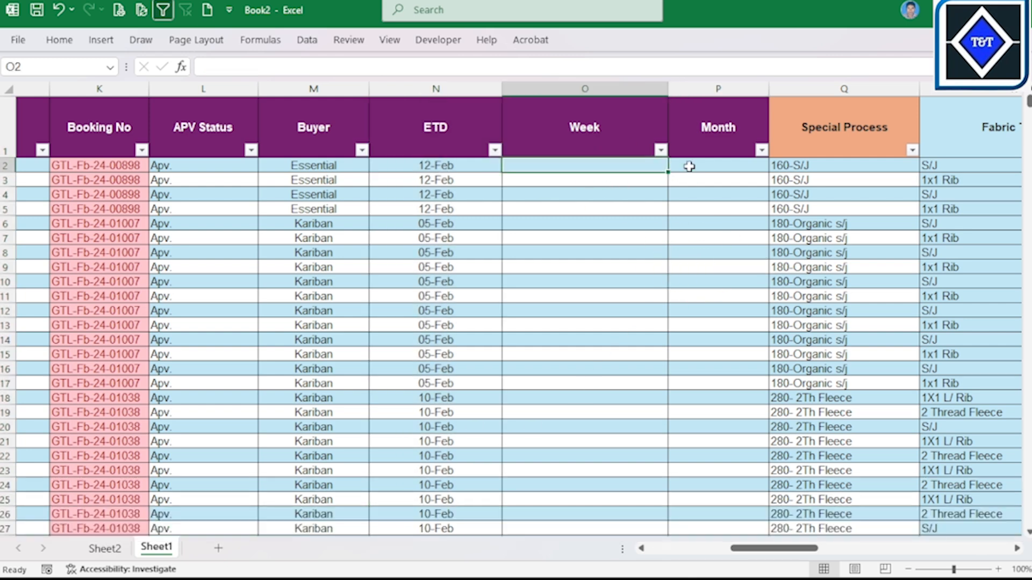
pyautogui.click(721, 165)
pyautogui.click(625, 167)
pyautogui.click(601, 208)
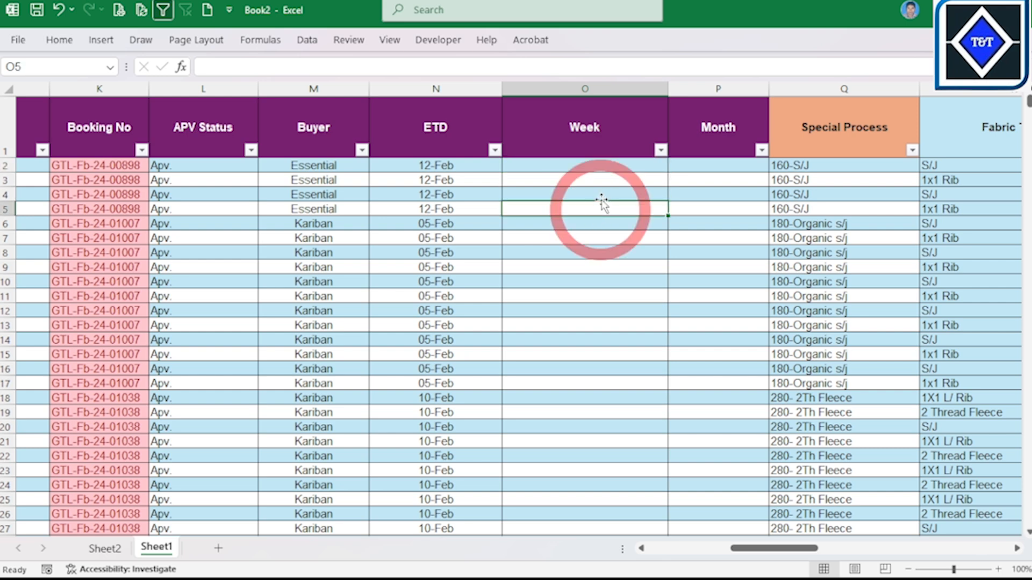
pyautogui.click(613, 169)
pyautogui.click(732, 165)
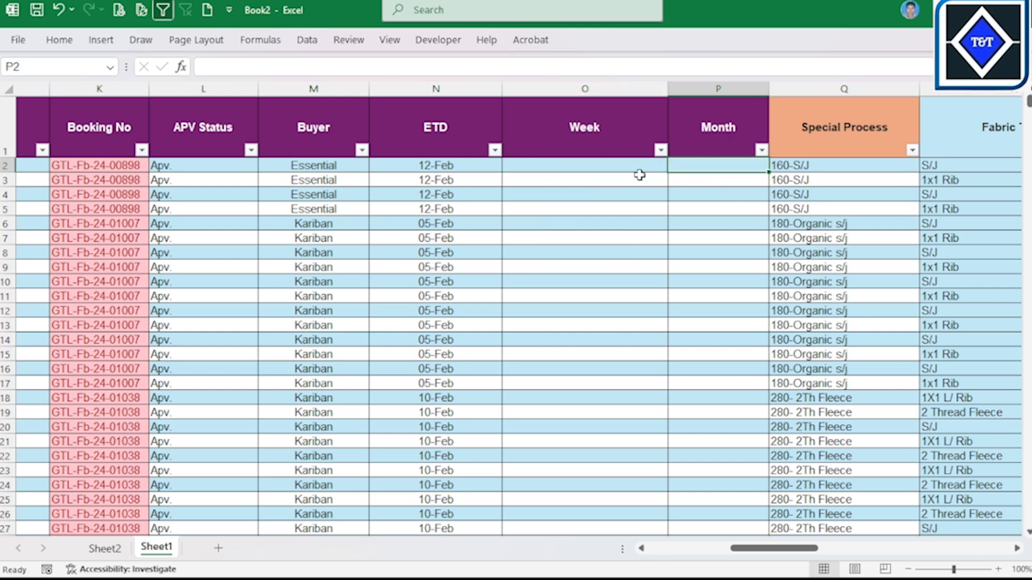
pyautogui.click(611, 234)
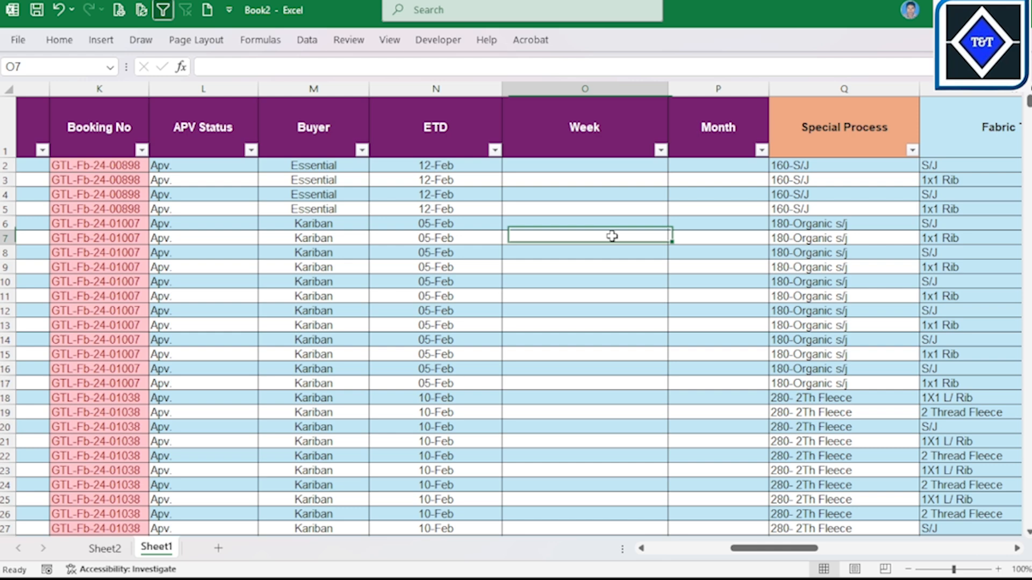
# Step: Start a formula in Week cell O2 with an AND function nested inside IF, as =IF(AND(
pyautogui.click(616, 164)
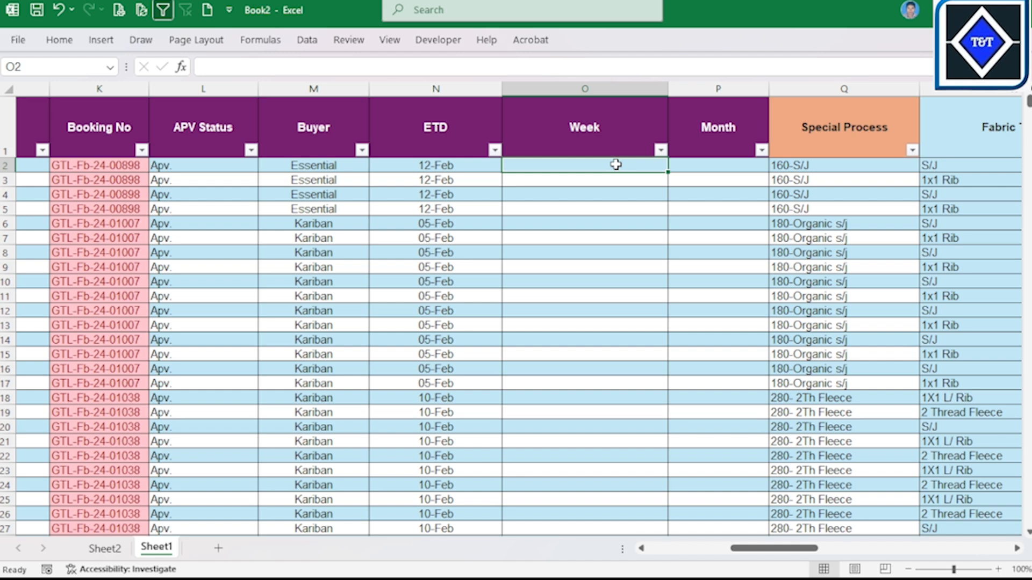
pyautogui.write('=if')
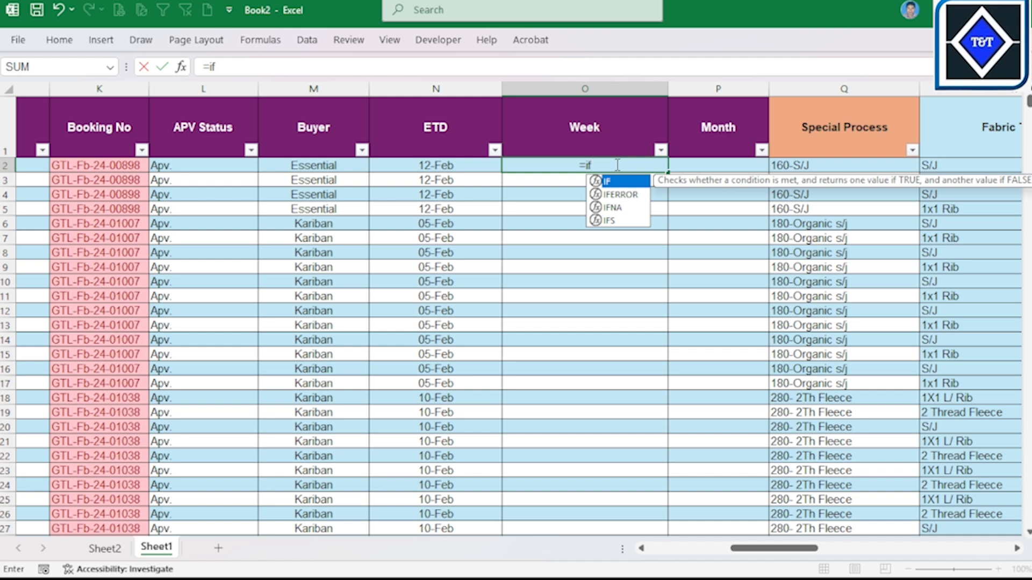
pyautogui.press('Tab')
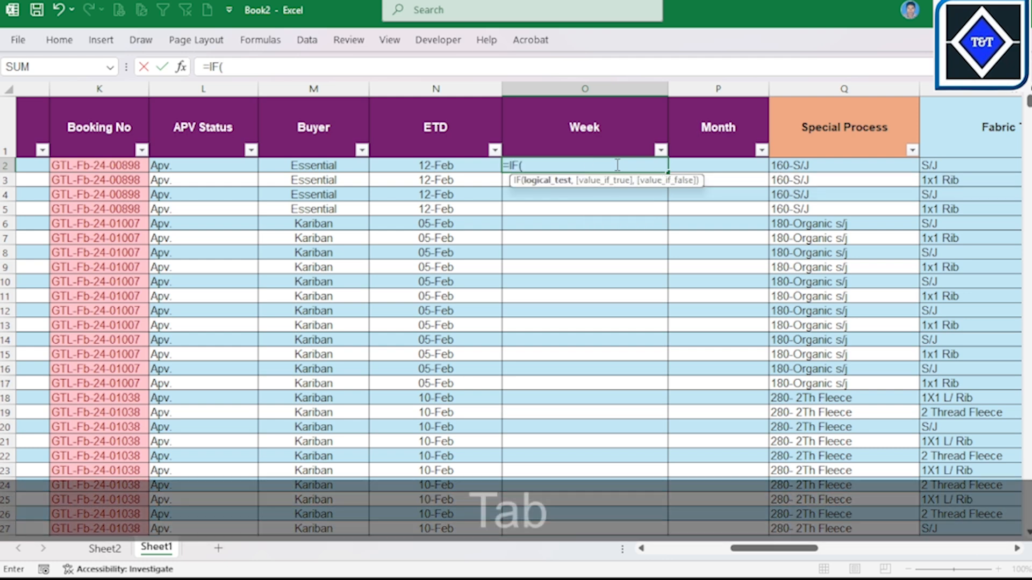
pyautogui.write('an')
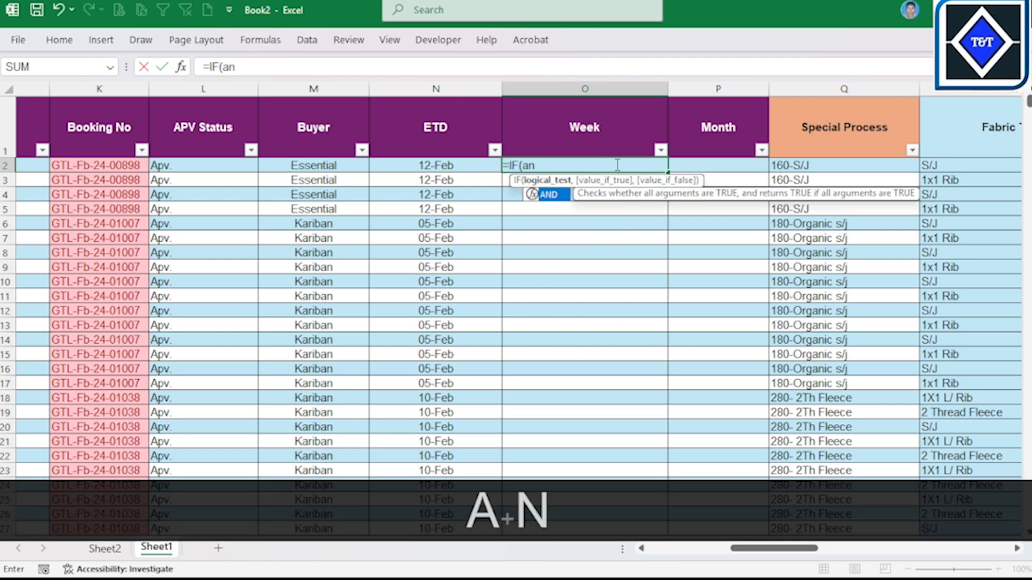
pyautogui.press('Tab')
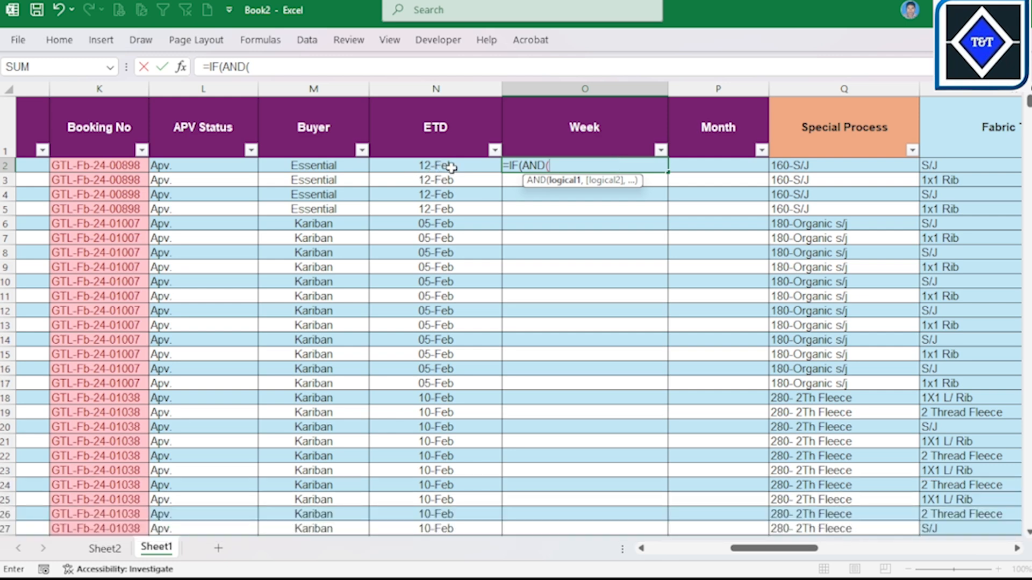
# Step: Add DAY(N2)>=1 as the first AND condition in O2's formula, followed by a comma
pyautogui.write('d')
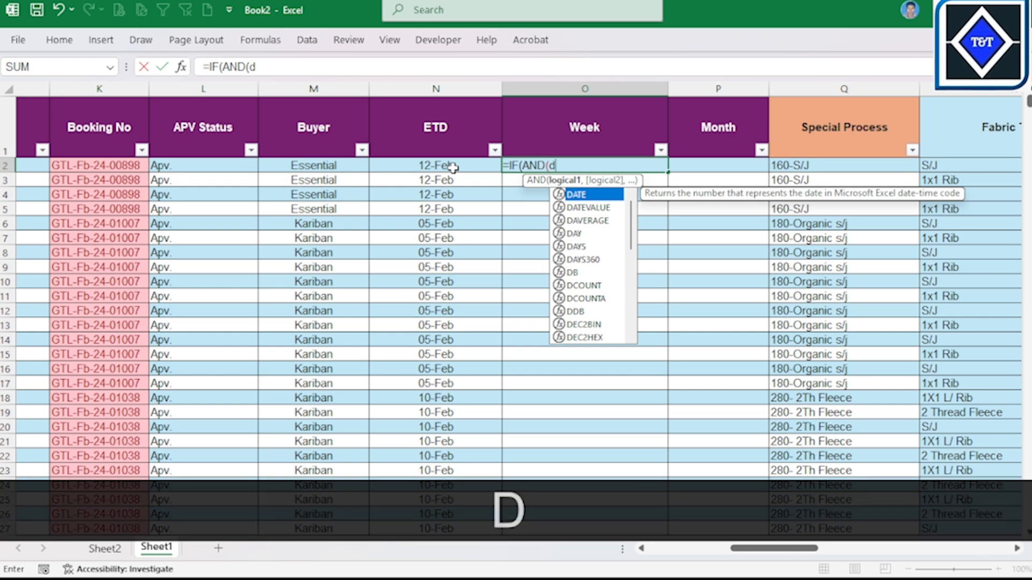
pyautogui.click(578, 234)
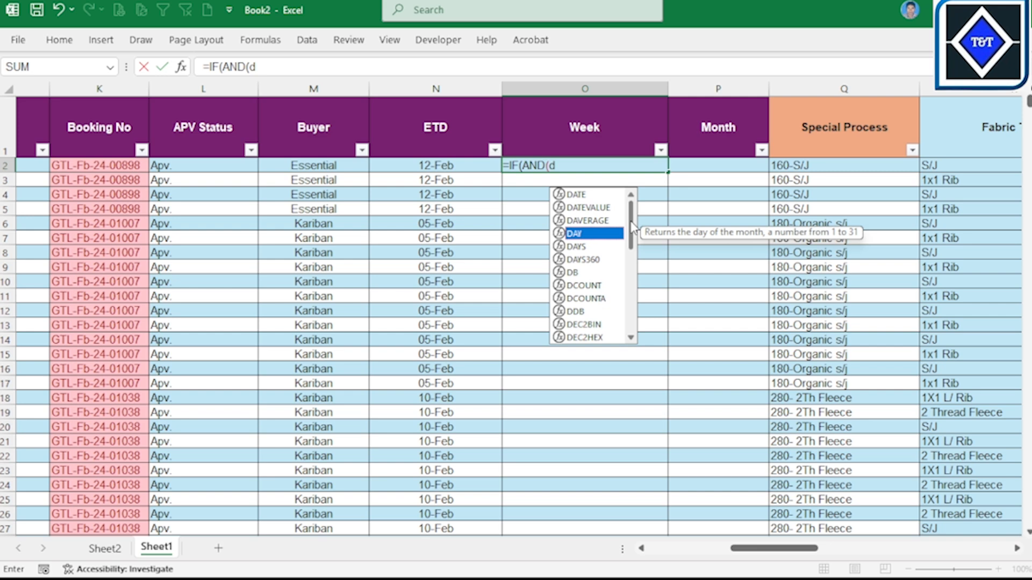
pyautogui.press('Tab')
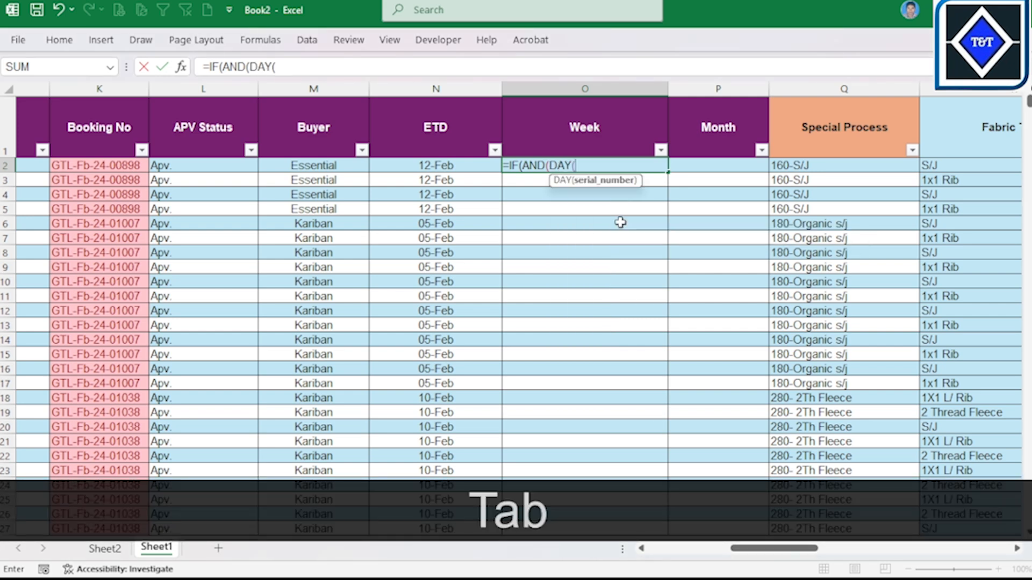
pyautogui.click(471, 170)
pyautogui.click(853, 101)
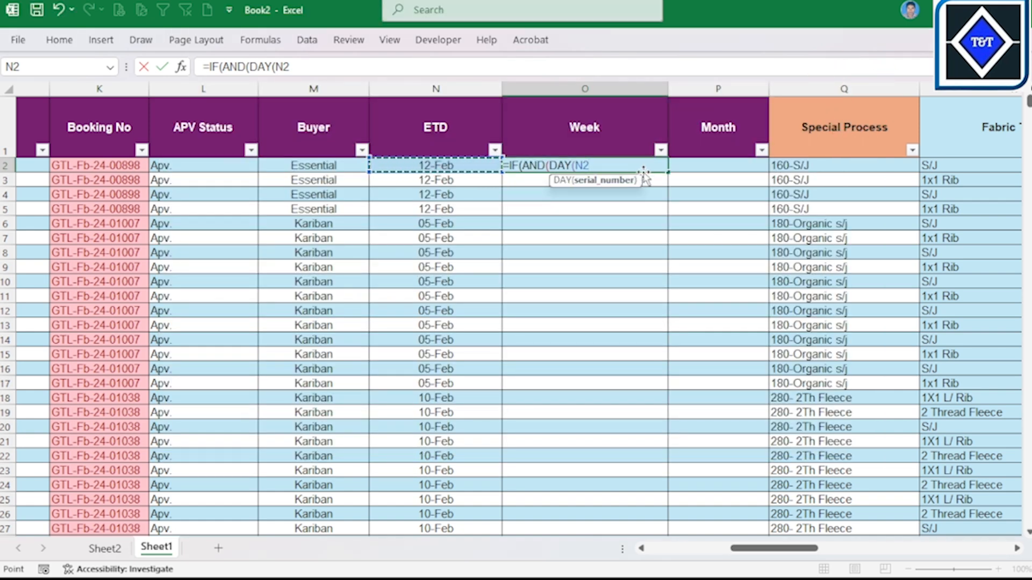
pyautogui.press('shift')
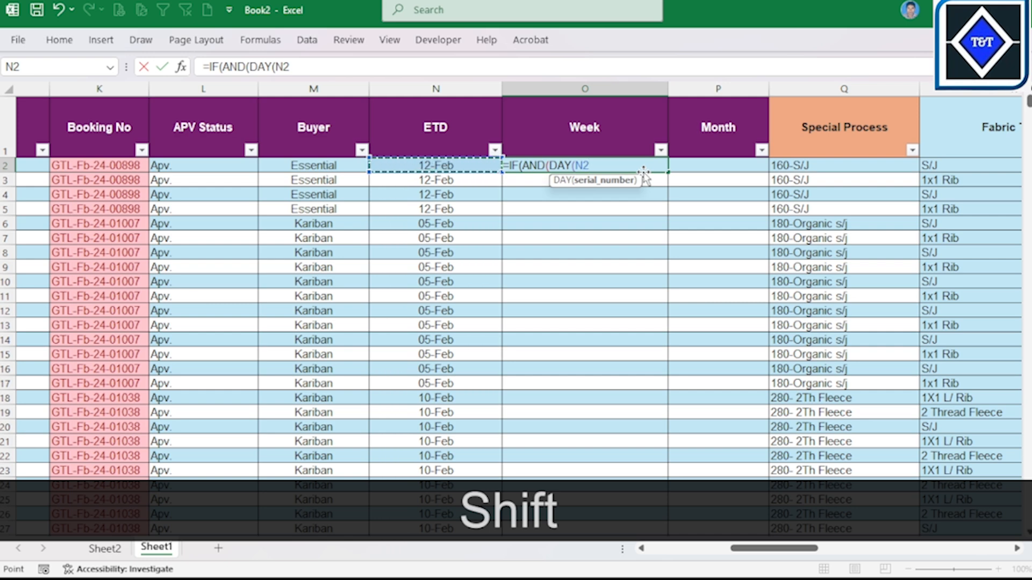
pyautogui.write(')>')
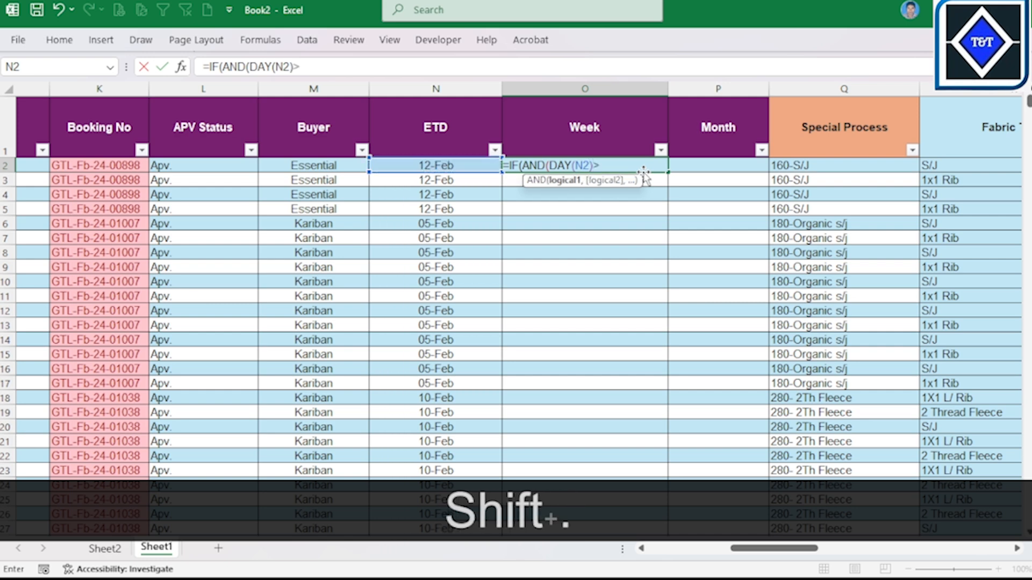
pyautogui.write('=')
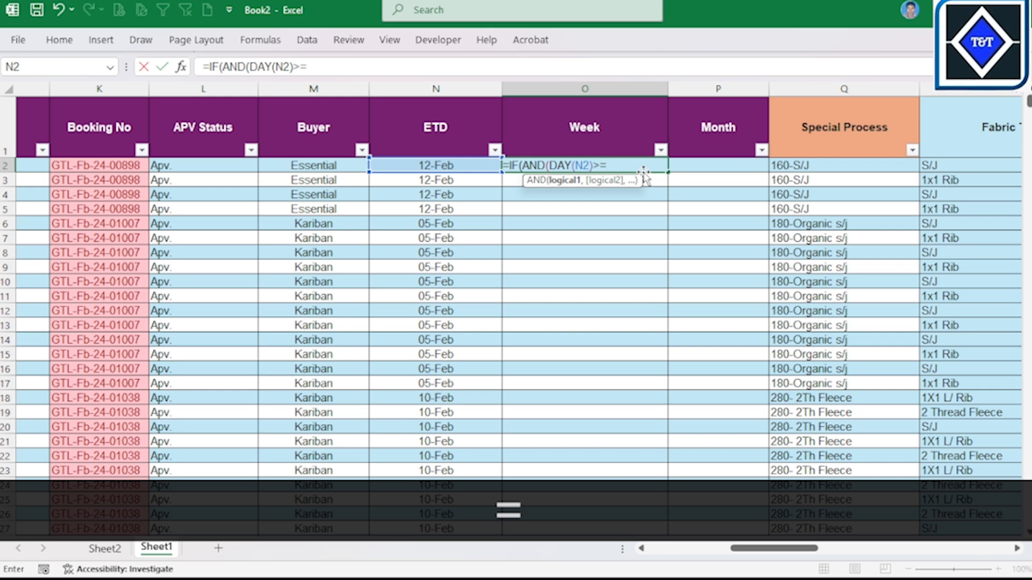
pyautogui.write('1,')
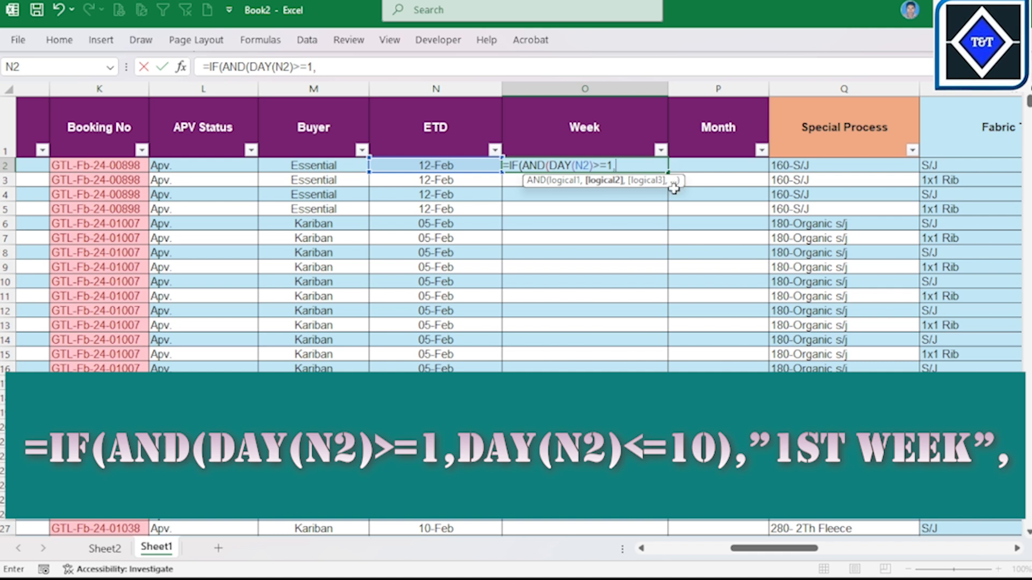
pyautogui.write('d')
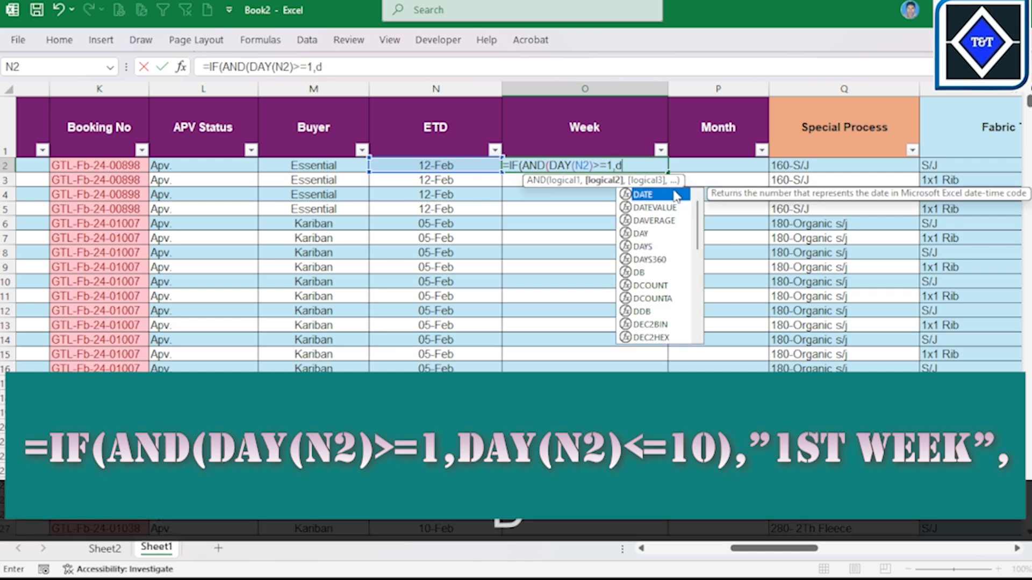
# Step: Add DAY(N2)<=10 as the second condition in O2's formula and close the AND function
pyautogui.click(641, 233)
pyautogui.press('Tab')
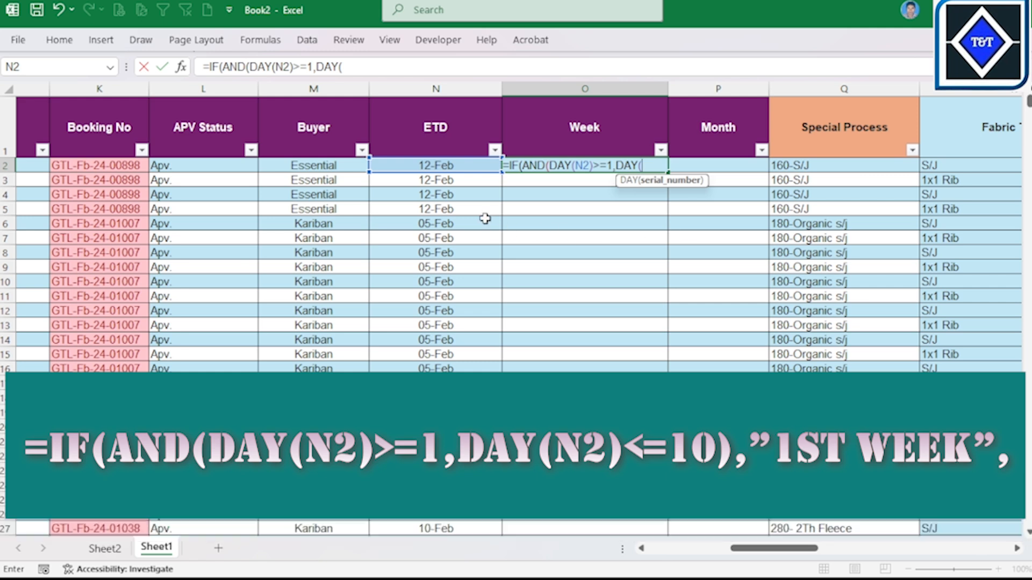
pyautogui.click(446, 166)
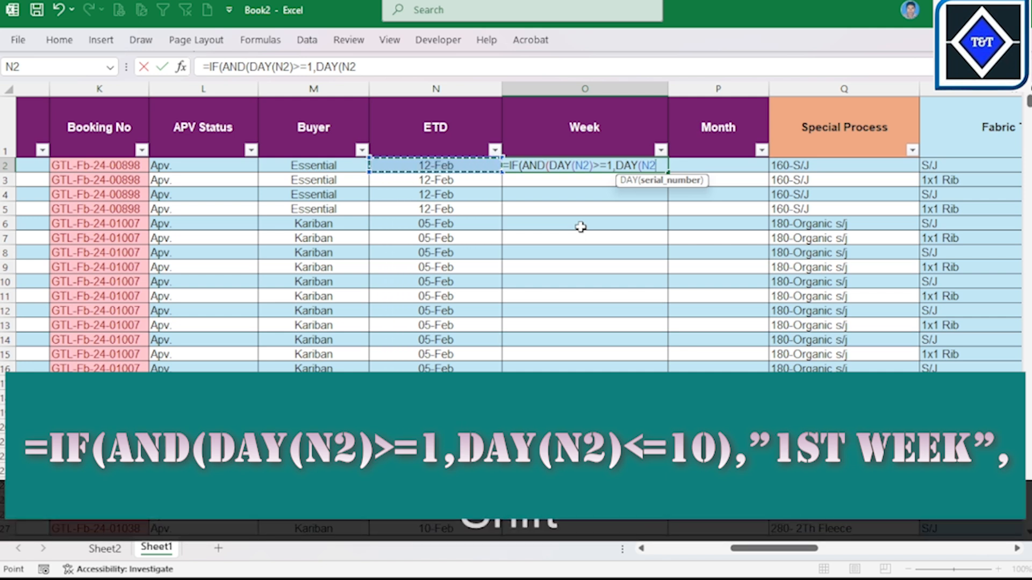
pyautogui.write(')')
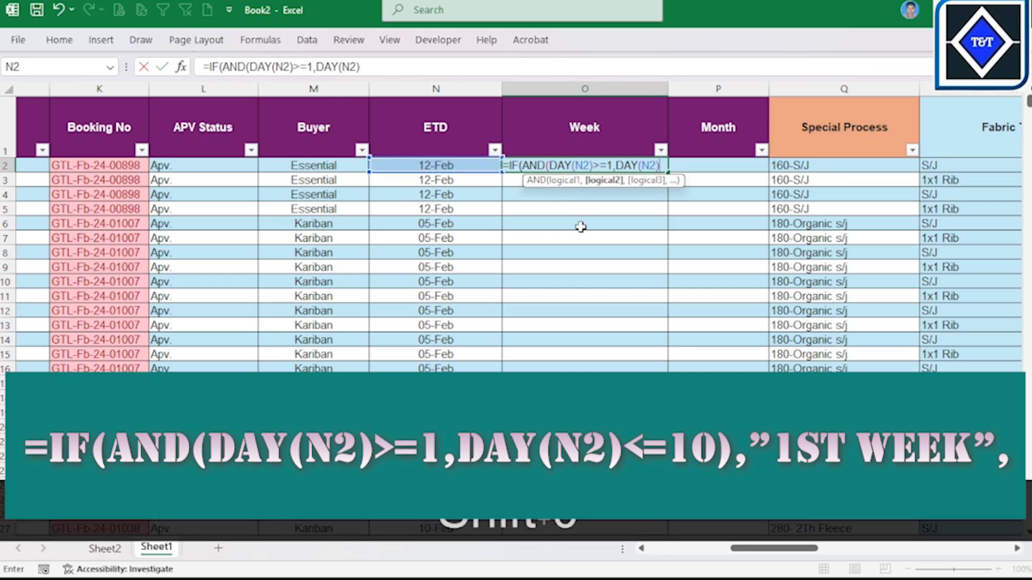
pyautogui.write('<=')
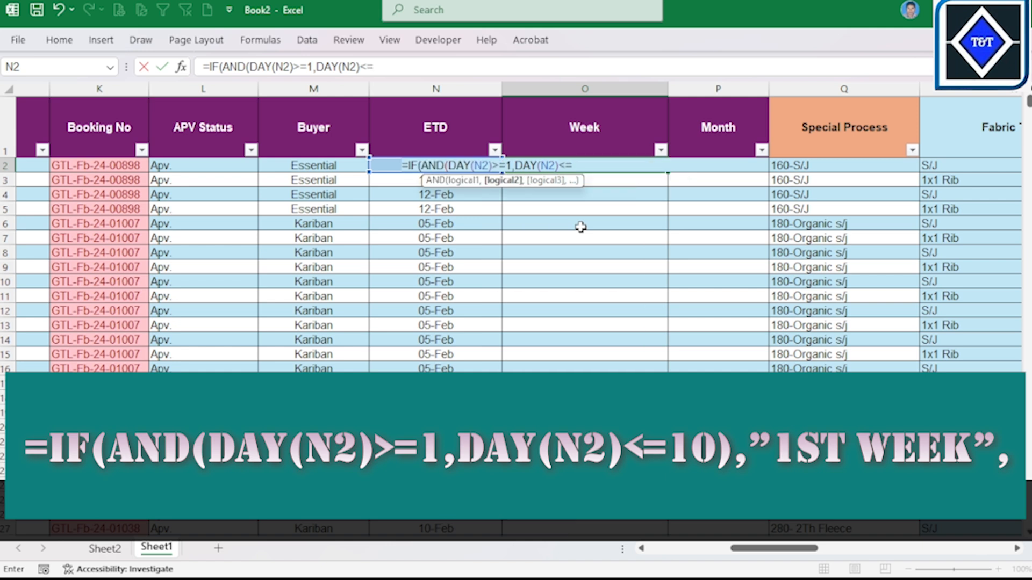
pyautogui.write('10')
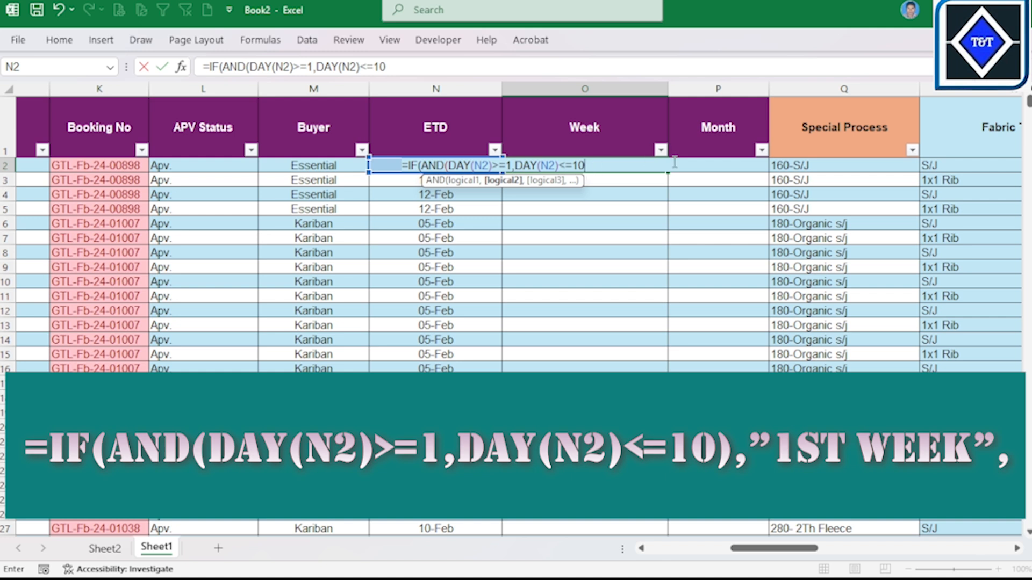
pyautogui.write(')')
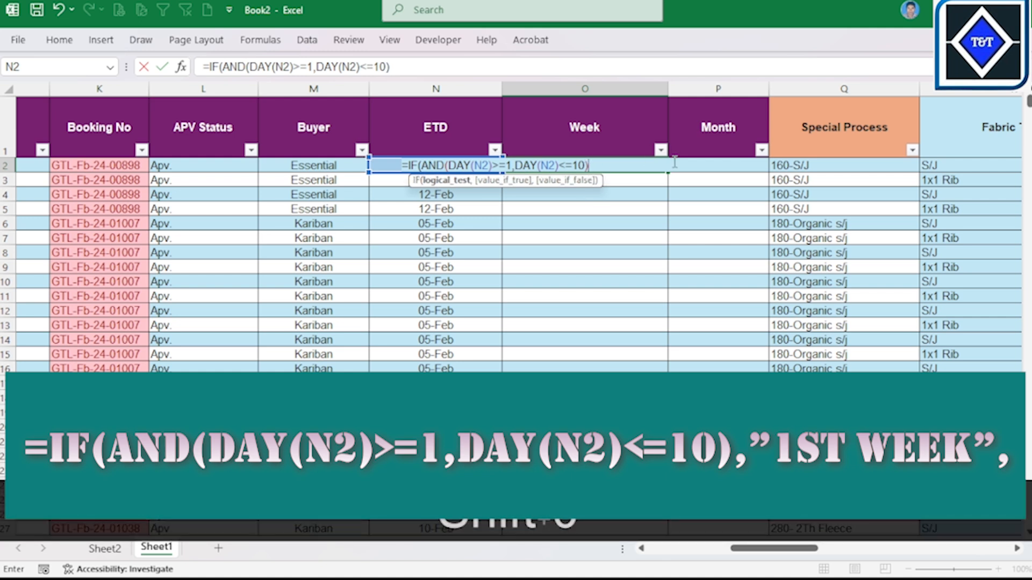
pyautogui.write(',')
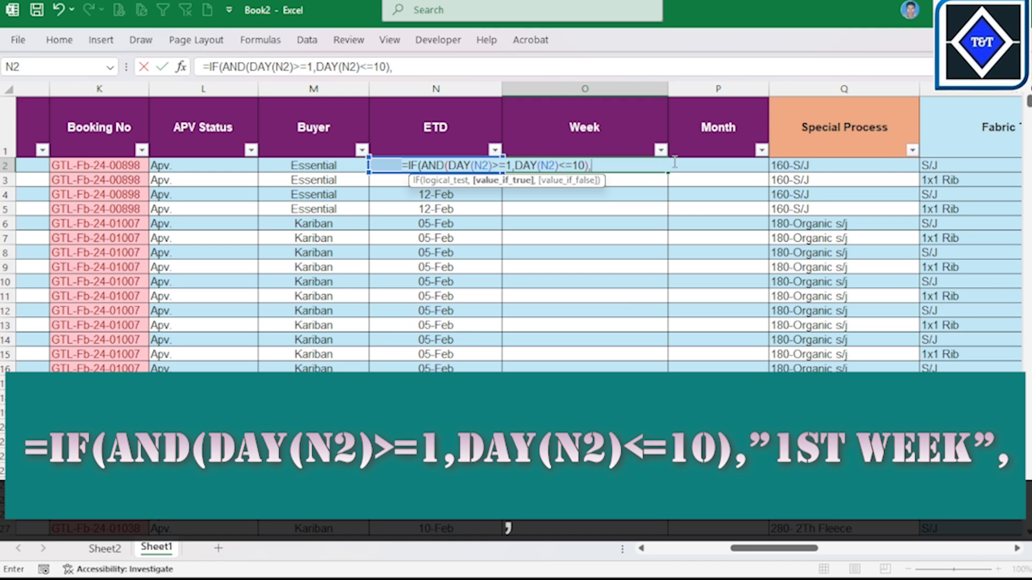
pyautogui.write('""')
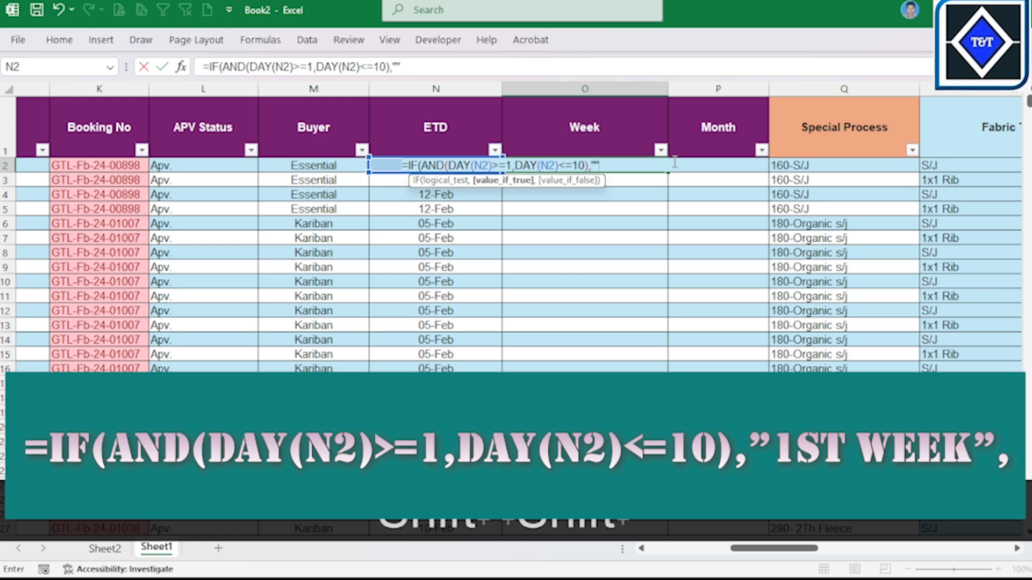
# Step: Add "1st Week" as the value-if-true argument in O2's IF formula, followed by a comma
pyautogui.click(594, 165)
pyautogui.write('1st')
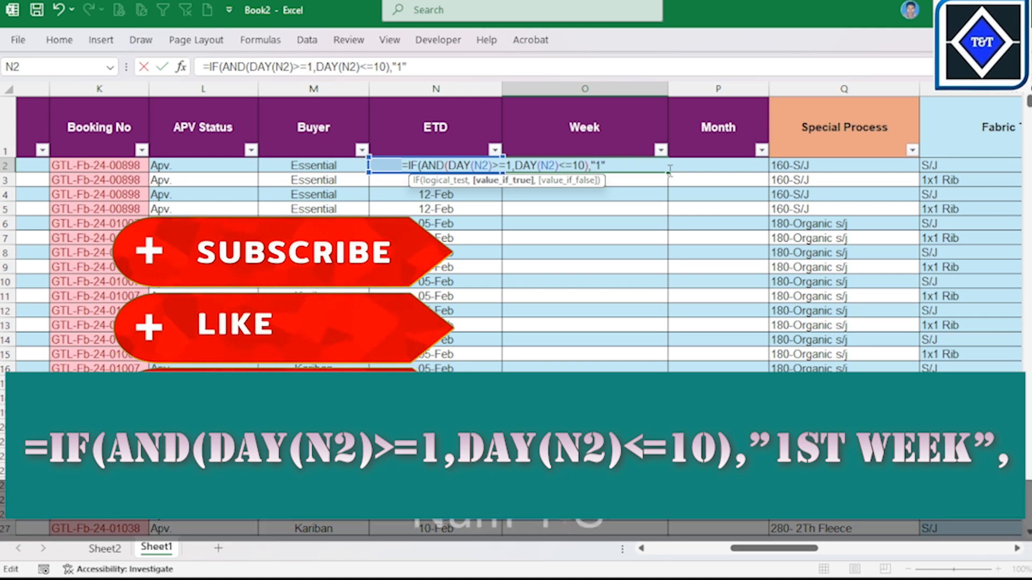
pyautogui.write(' W')
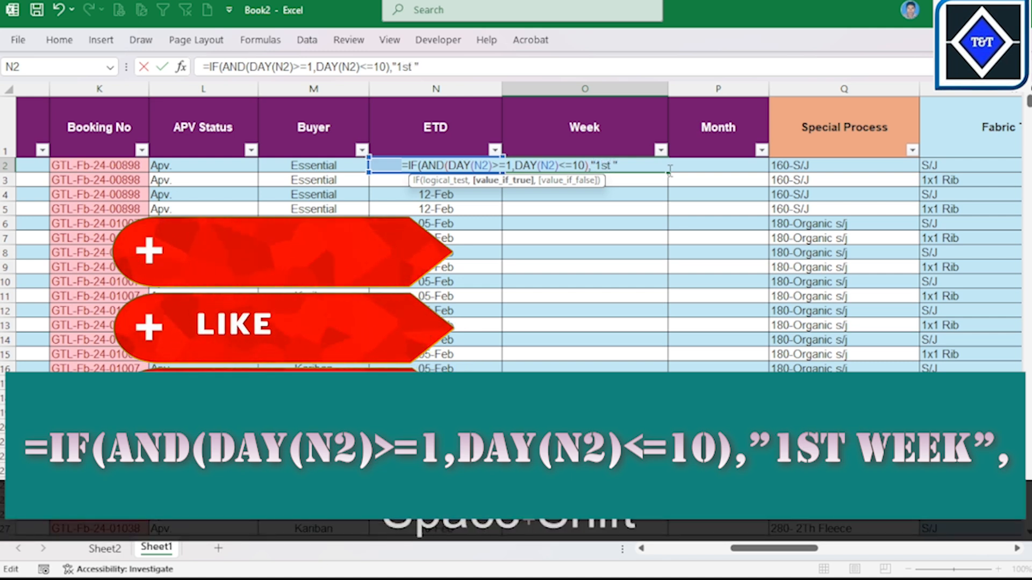
pyautogui.write('eek')
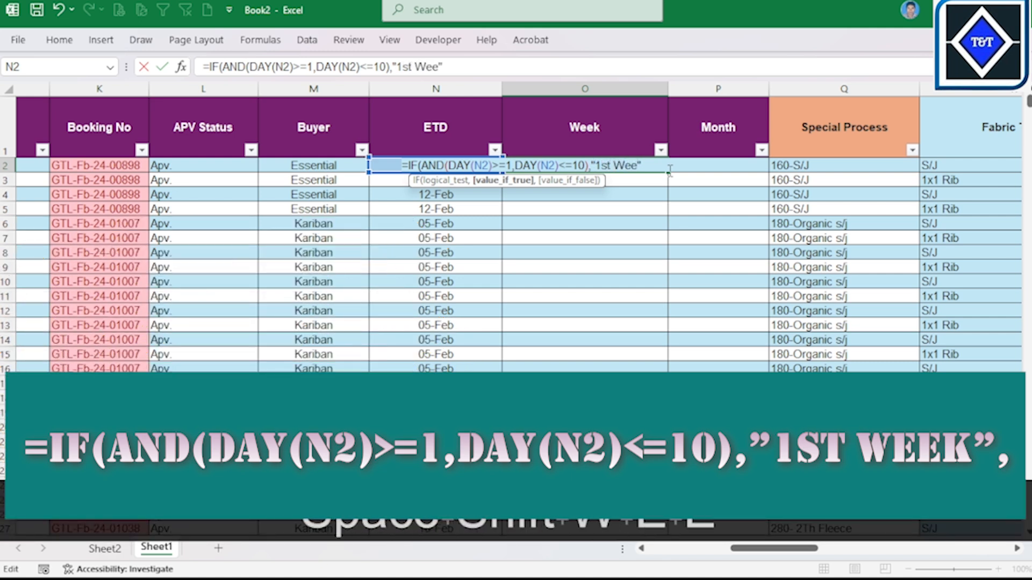
pyautogui.press('Right')
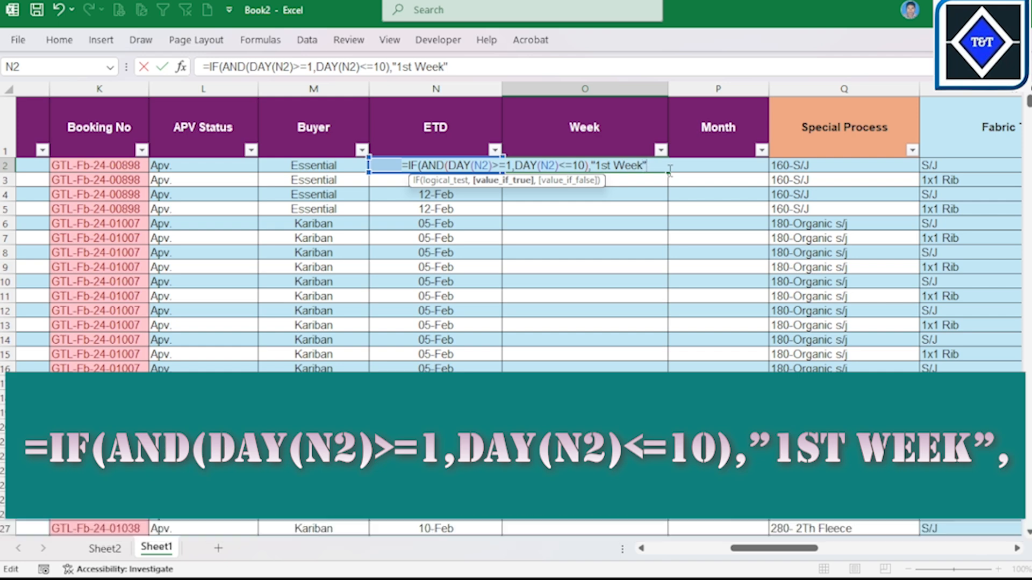
pyautogui.write(',')
pyautogui.write('of')
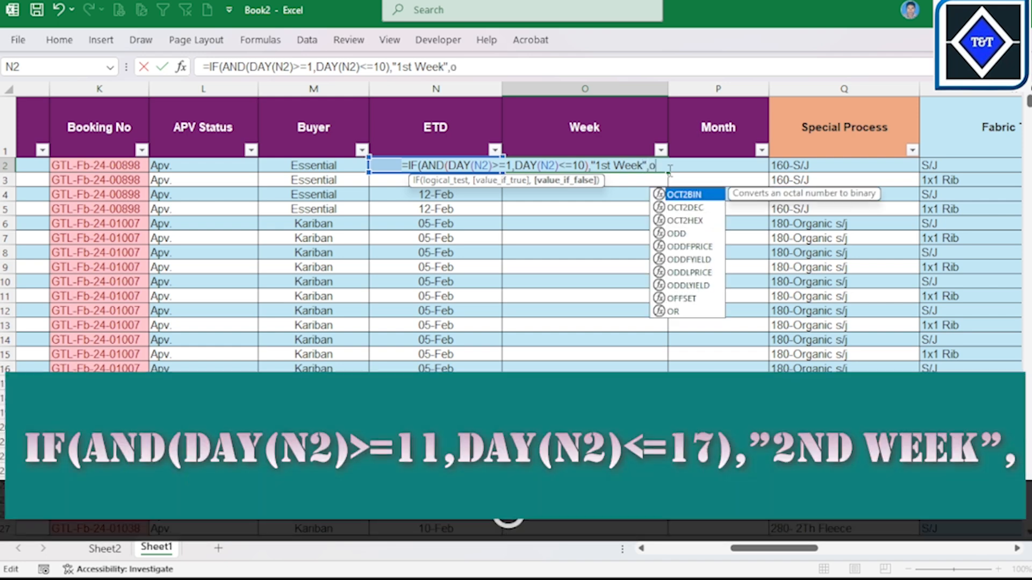
# Step: Start a nested IF function as the value-if-false argument of O2's formula
pyautogui.press('BackSpace')
pyautogui.press('BackSpace')
pyautogui.write('IF')
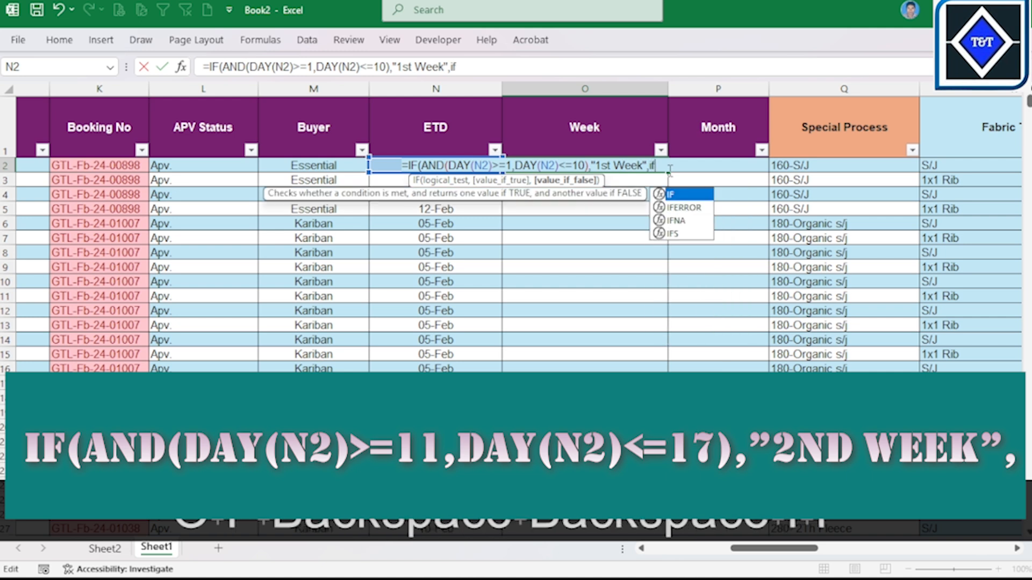
pyautogui.press('Tab')
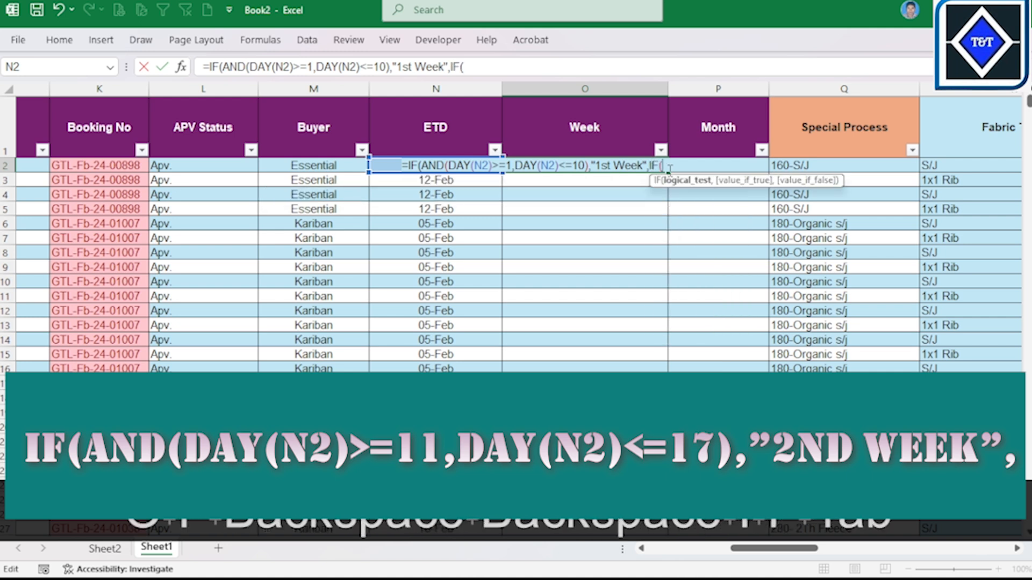
# Step: Open an AND function with a DAY function inside O2's nested IF, as IF(AND(DAY(
pyautogui.write('an')
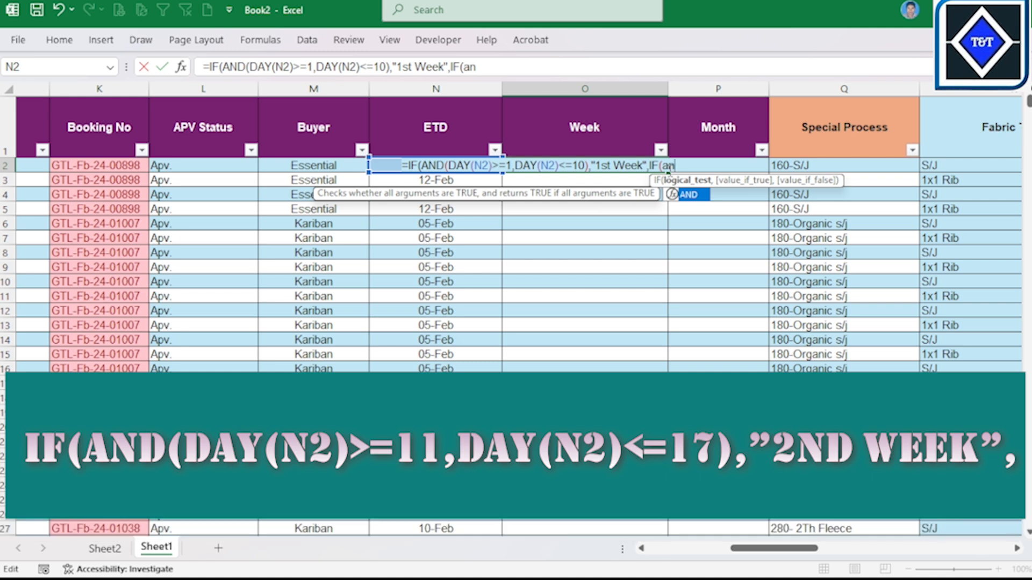
pyautogui.press('Tab')
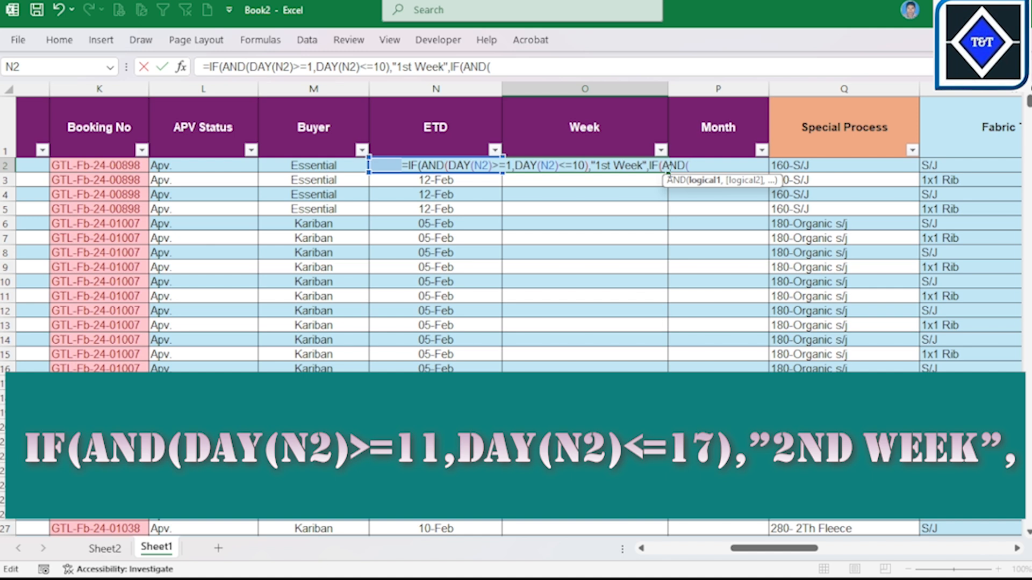
pyautogui.write('d')
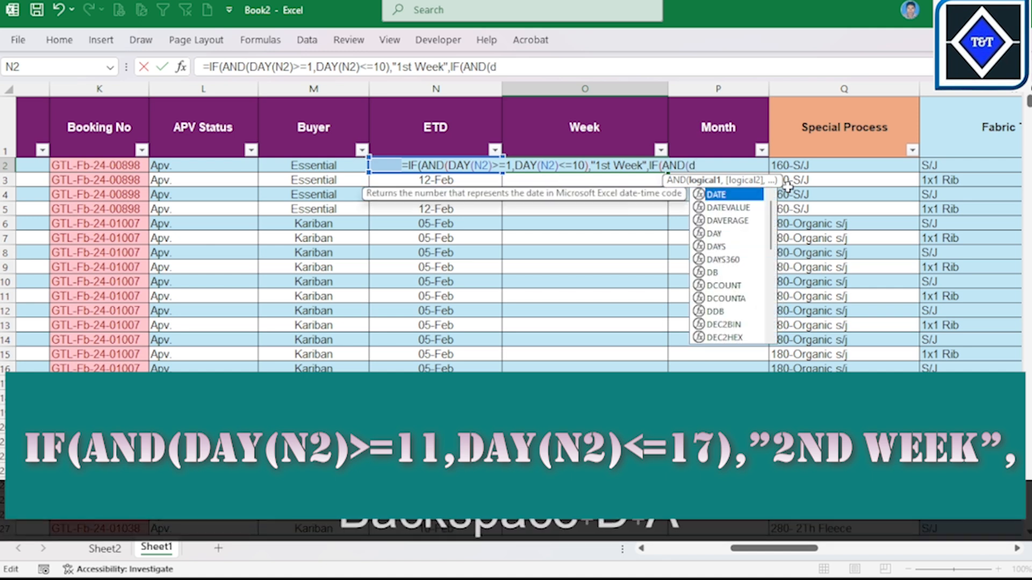
pyautogui.write('ay')
pyautogui.press('Tab')
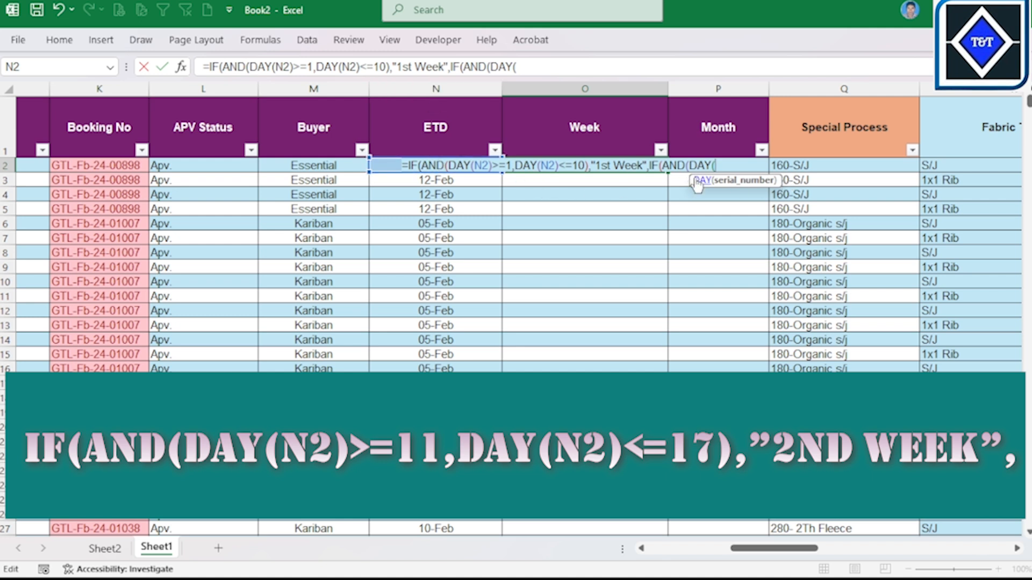
pyautogui.write('n2')
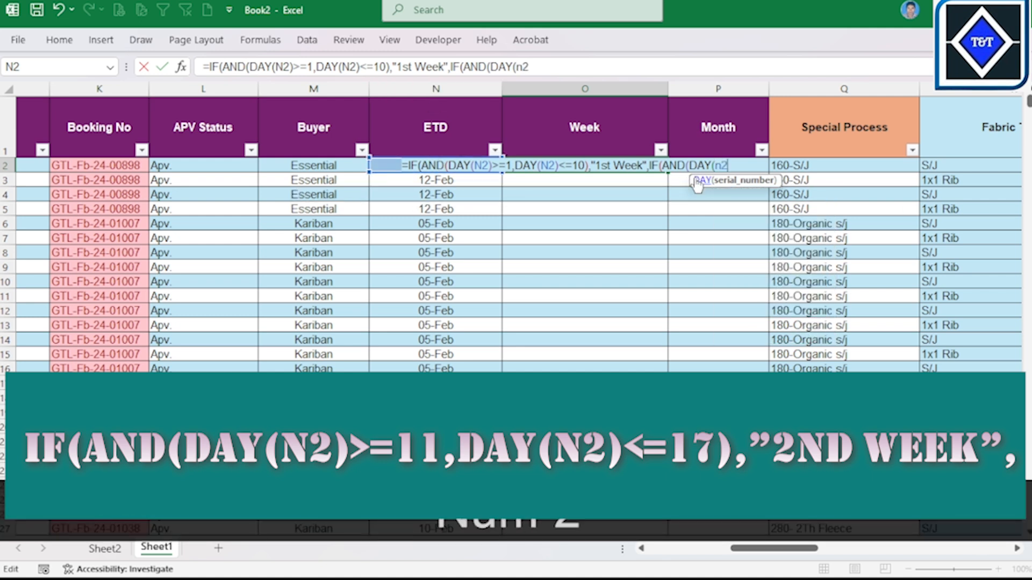
pyautogui.press('BackSpace')
pyautogui.press('BackSpace')
pyautogui.press('Tab')
pyautogui.press('capslock')
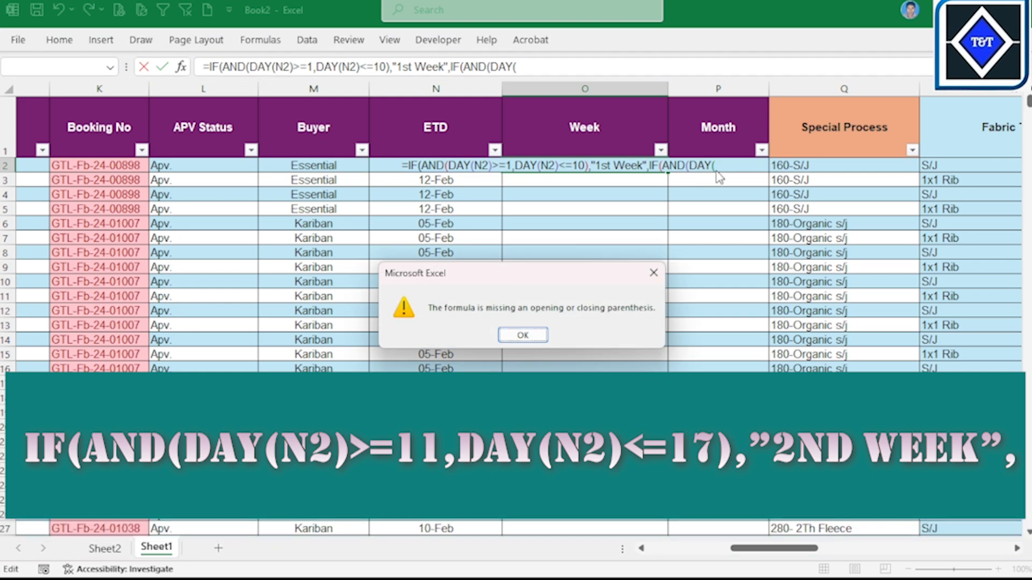
pyautogui.press('Return')
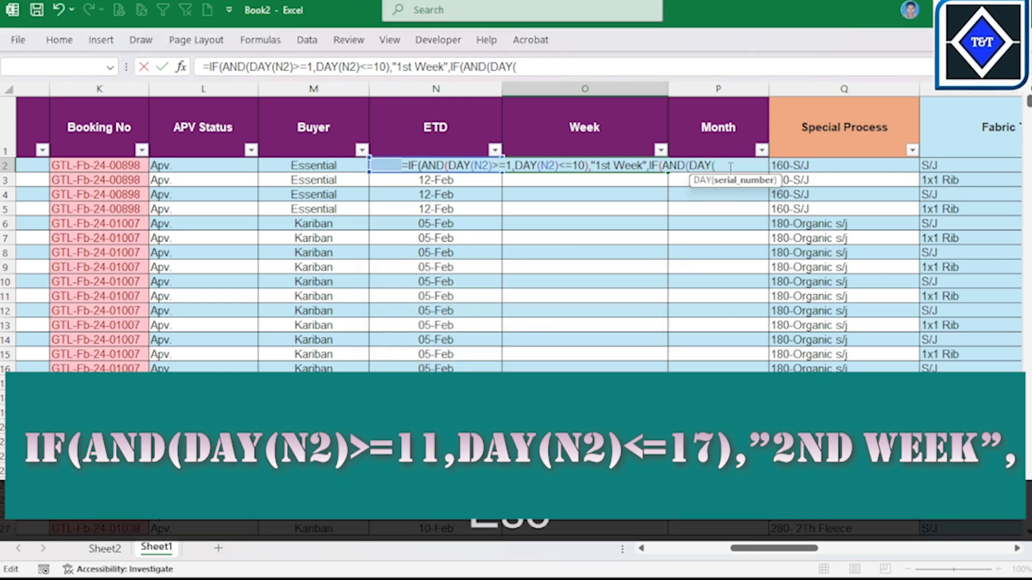
# Step: Complete the nested AND's first condition in O2's formula as DAY(N2)=>11, followed by a comma
pyautogui.write('N2')
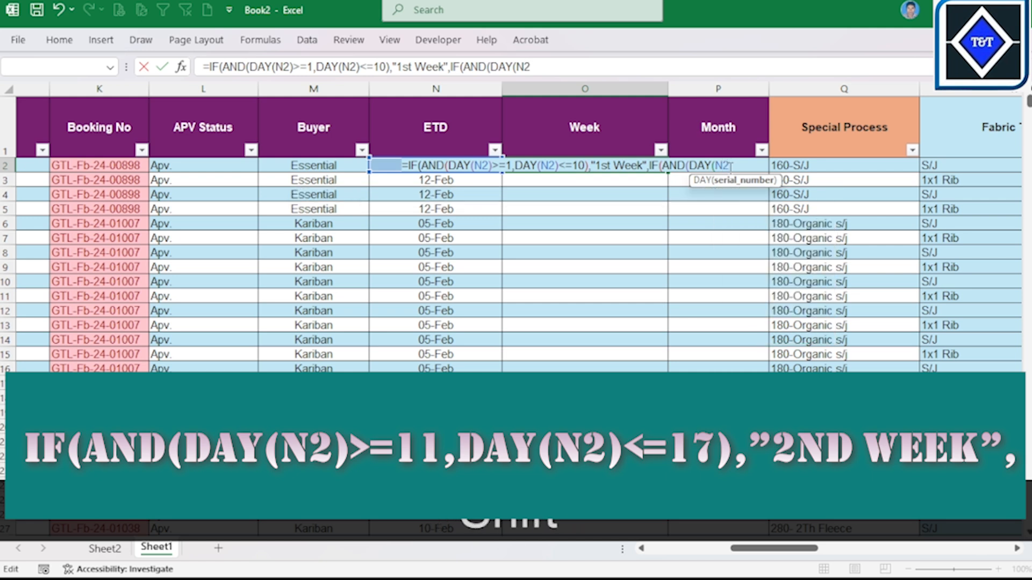
pyautogui.write(')')
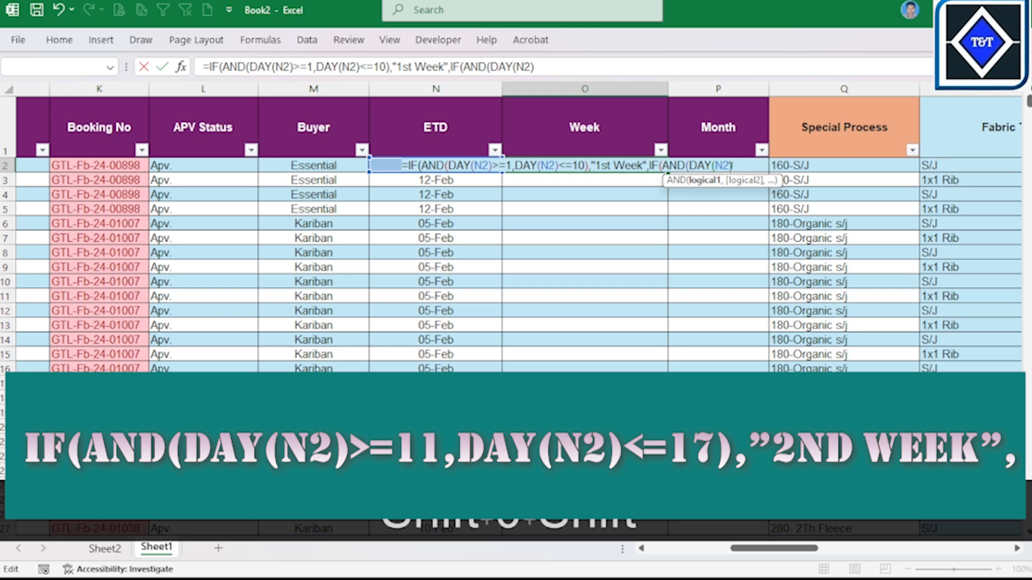
pyautogui.write('=')
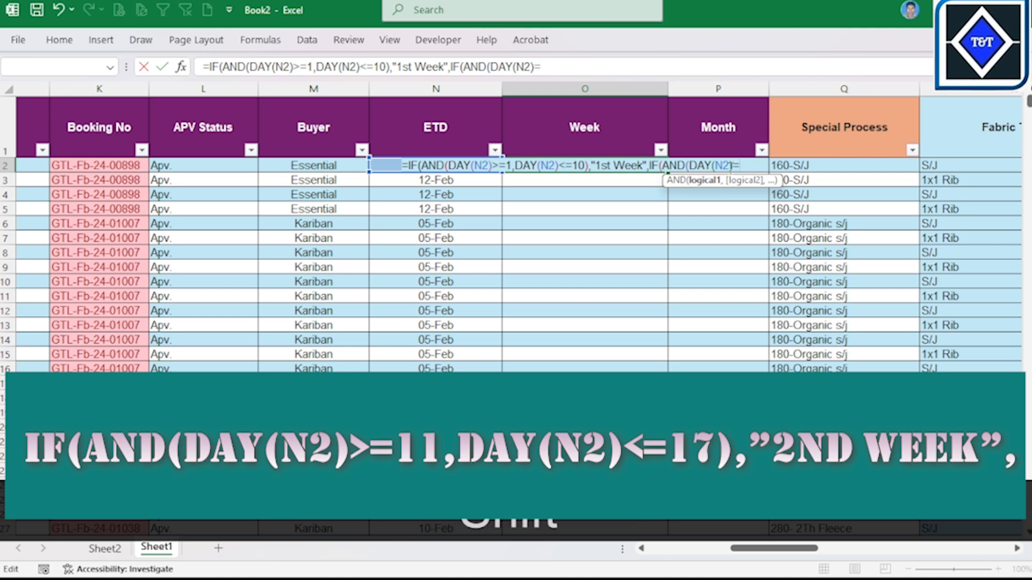
pyautogui.write('>')
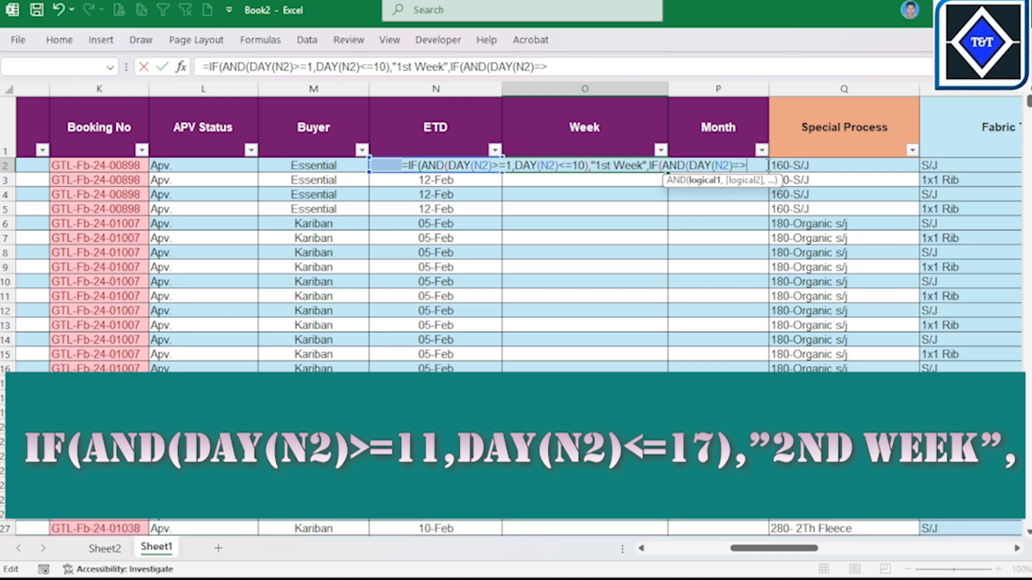
pyautogui.write('11')
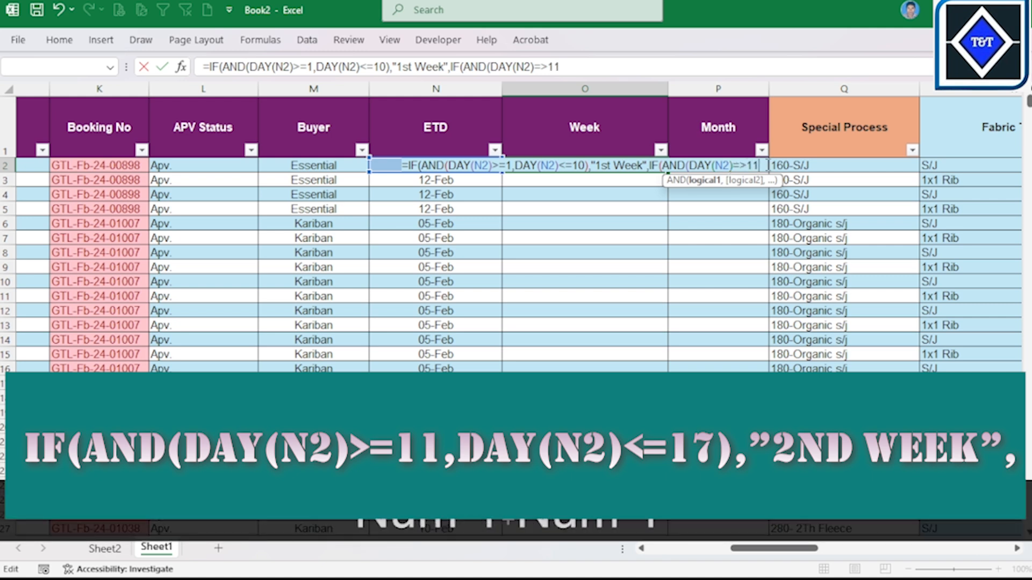
pyautogui.write(',')
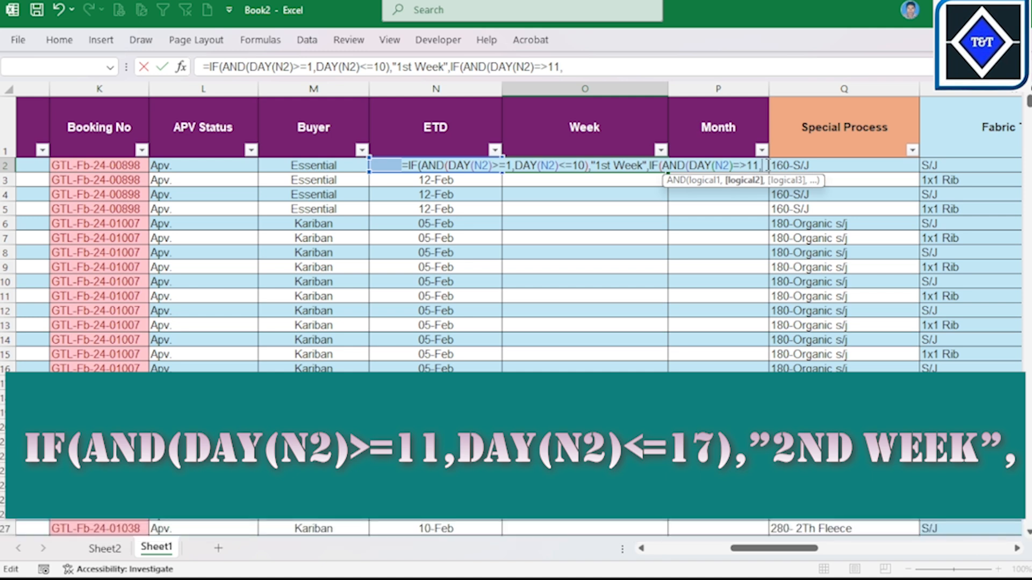
pyautogui.write('D')
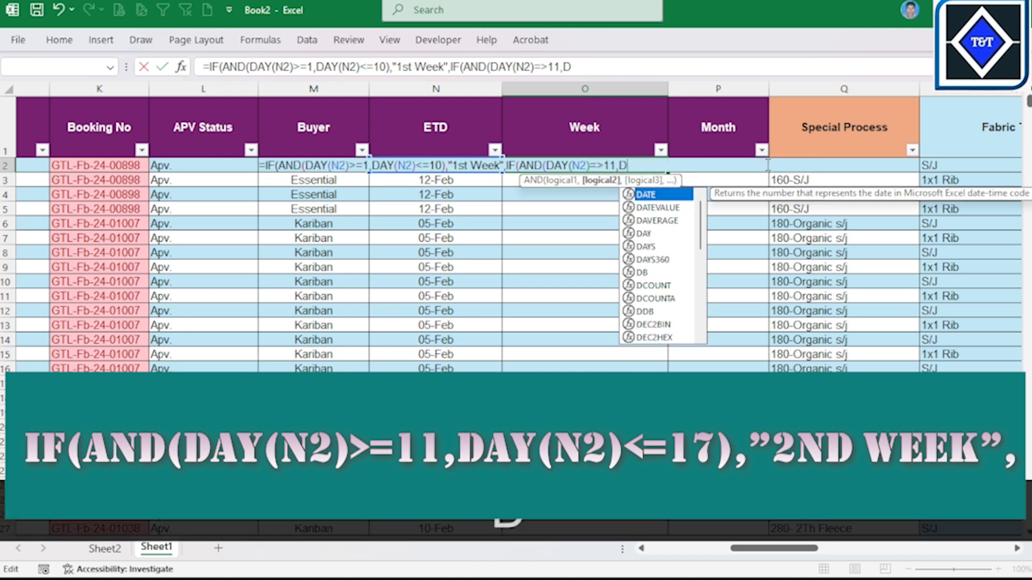
# Step: Add DAY(N2)<=17 as the nested AND's second condition in O2's formula and close the AND function
pyautogui.press('Down')
pyautogui.press('Down')
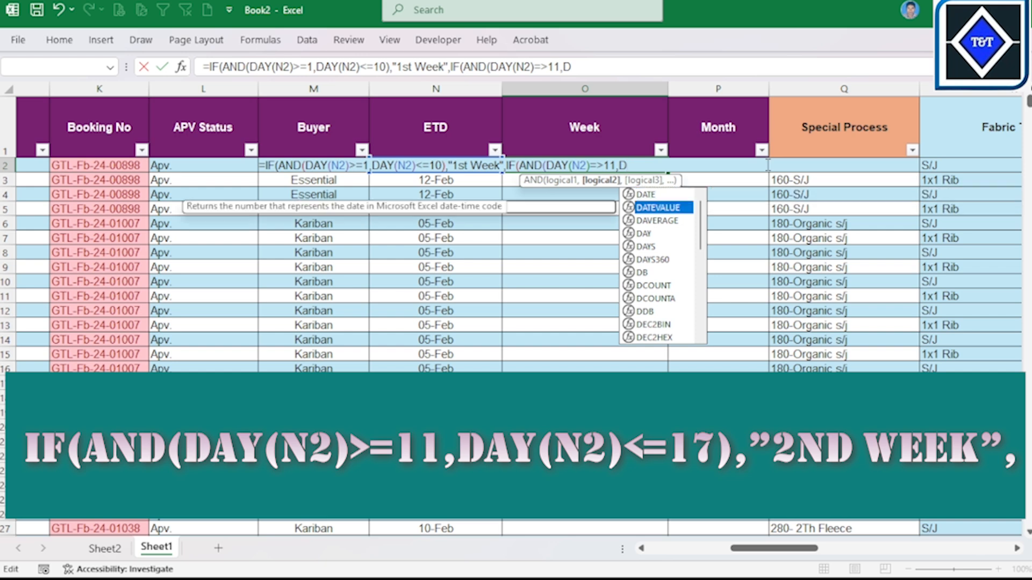
pyautogui.press('Down')
pyautogui.press('Tab')
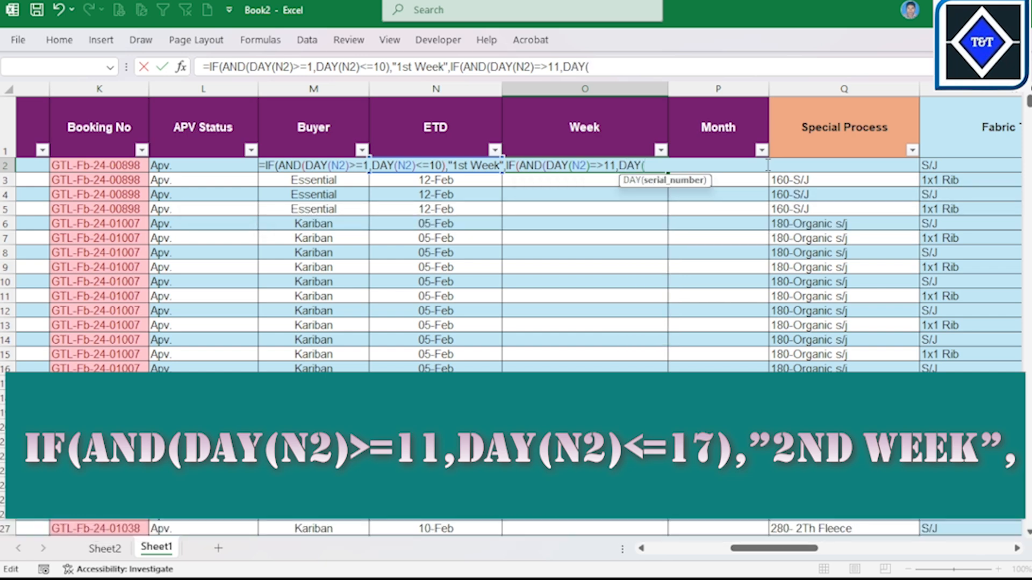
pyautogui.write('N2')
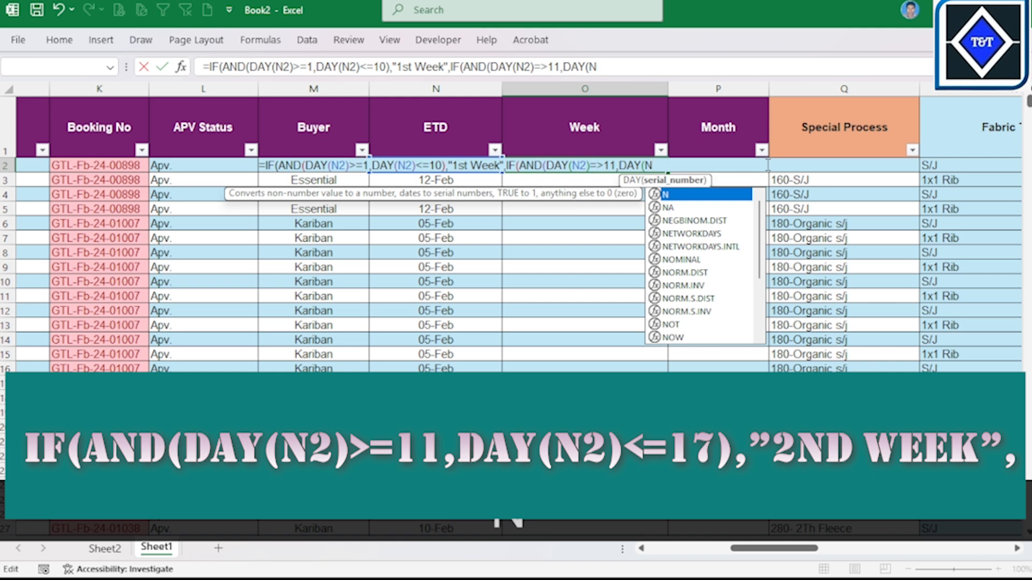
pyautogui.press('shift')
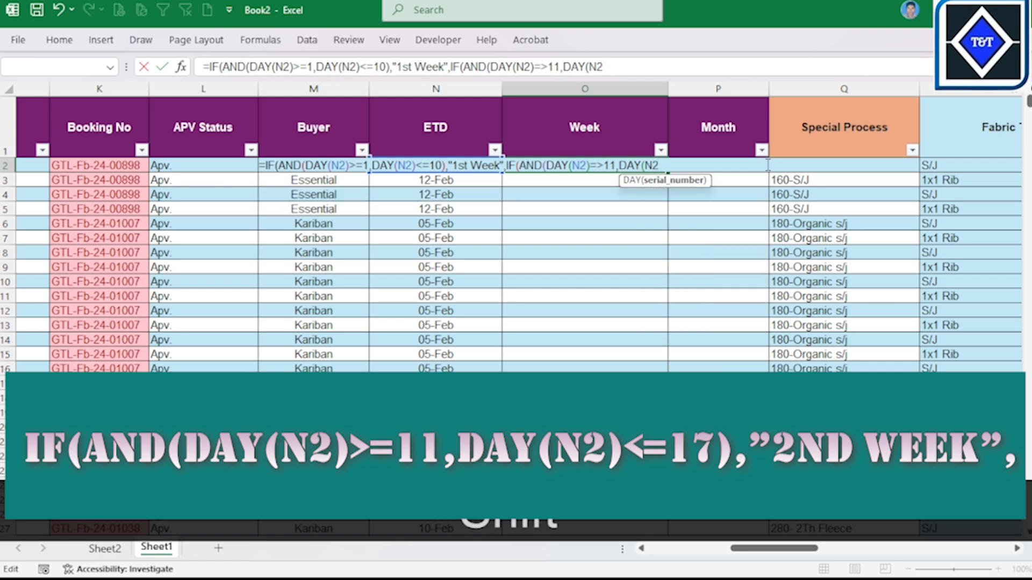
pyautogui.write(')<')
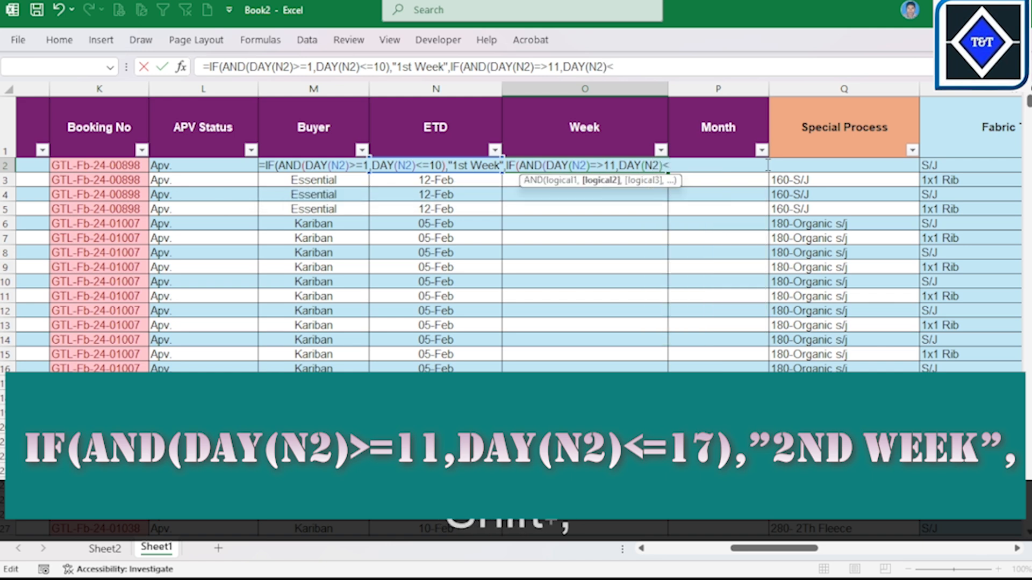
pyautogui.write('=')
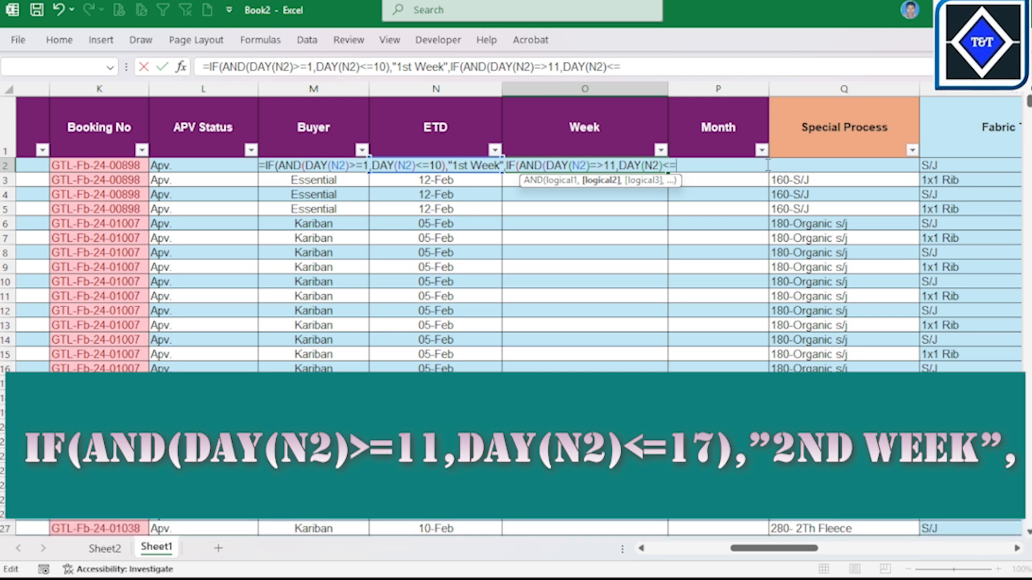
pyautogui.write('17')
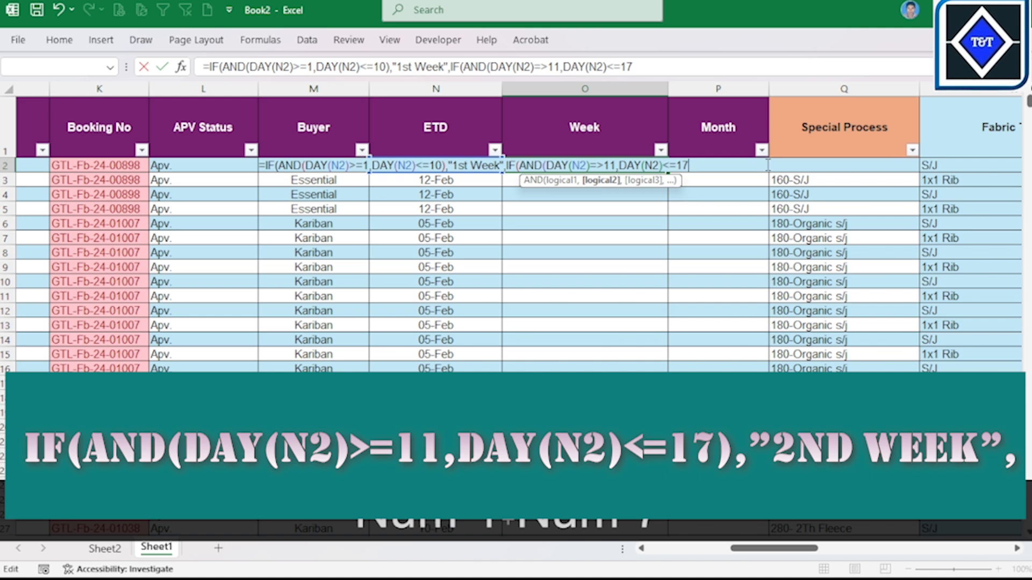
pyautogui.write(')')
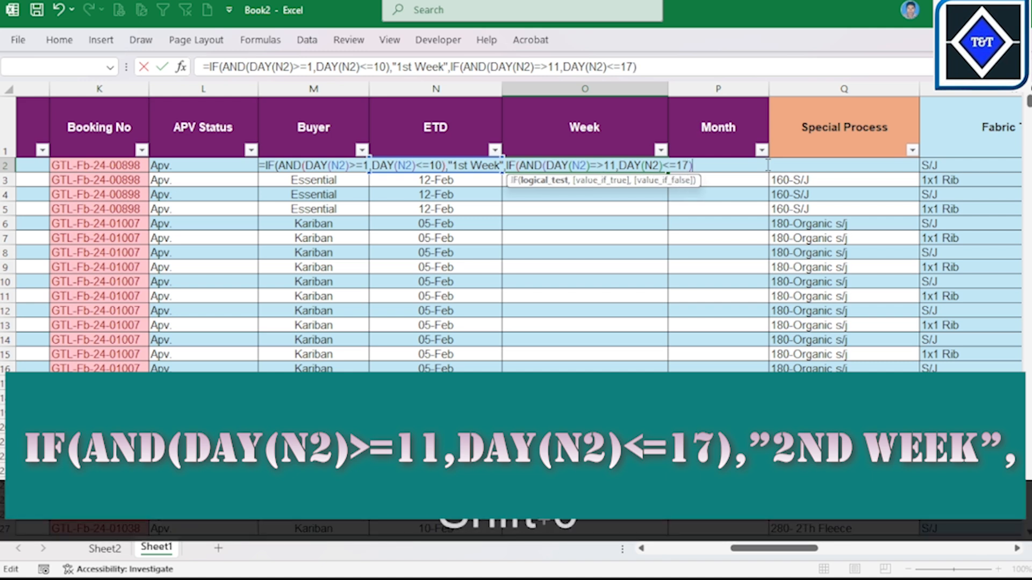
pyautogui.write(',""')
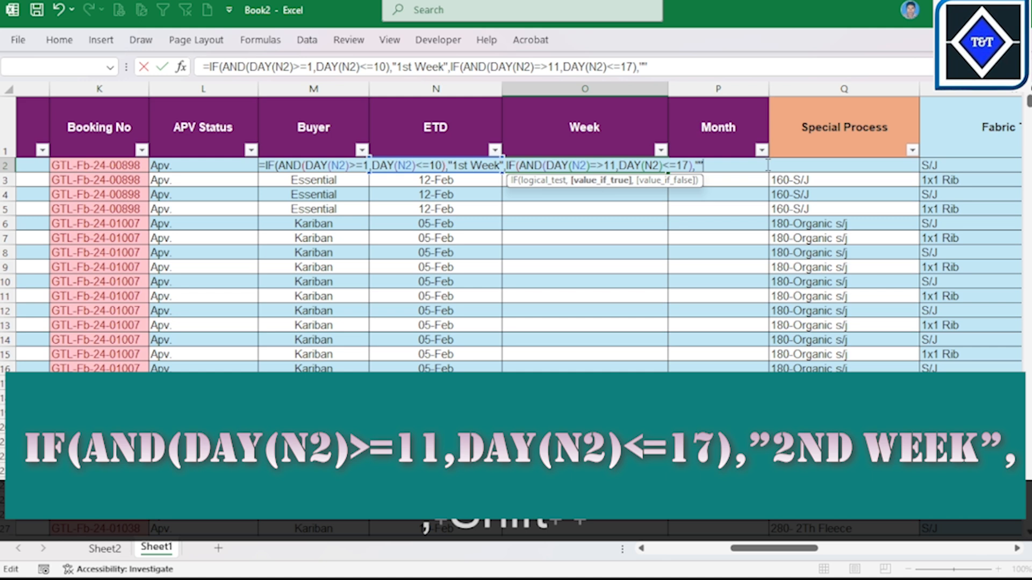
# Step: Add "2nd Week" as the nested IF's value-if-true argument in O2's formula, followed by a comma
pyautogui.click(699, 166)
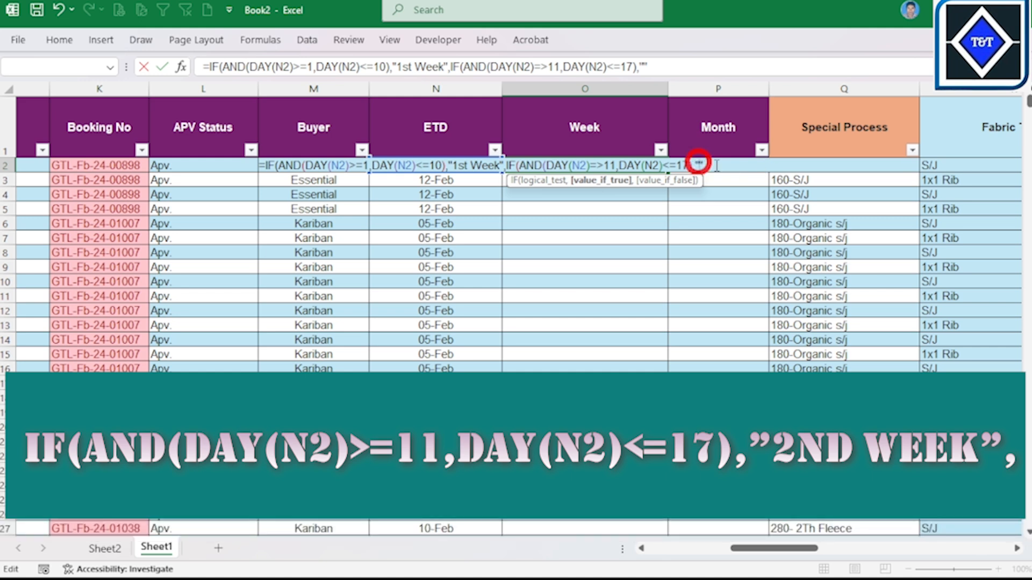
pyautogui.write('2')
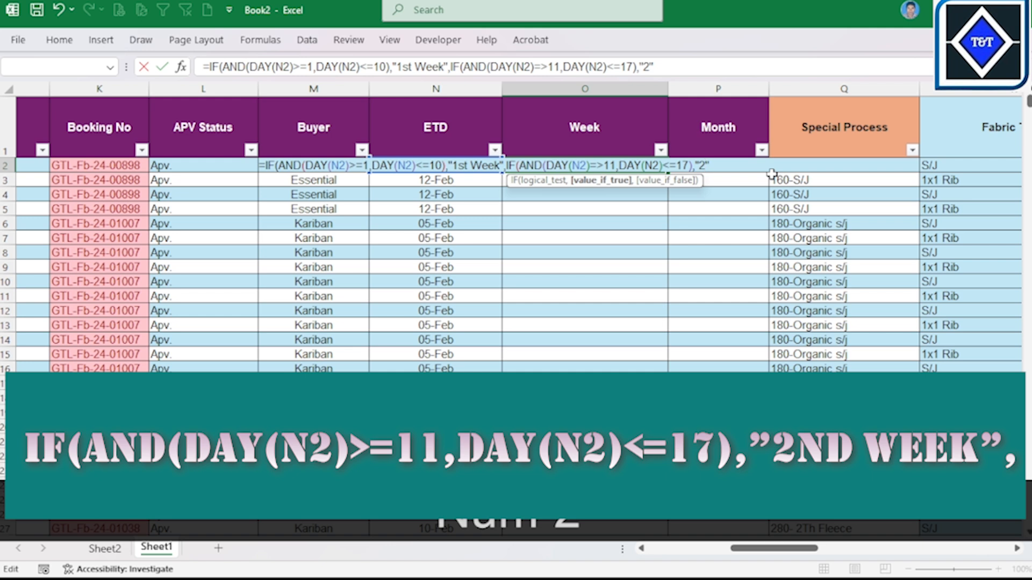
pyautogui.press('BackSpace')
pyautogui.write('2N')
pyautogui.press('BackSpace')
pyautogui.press('capslock')
pyautogui.write('n')
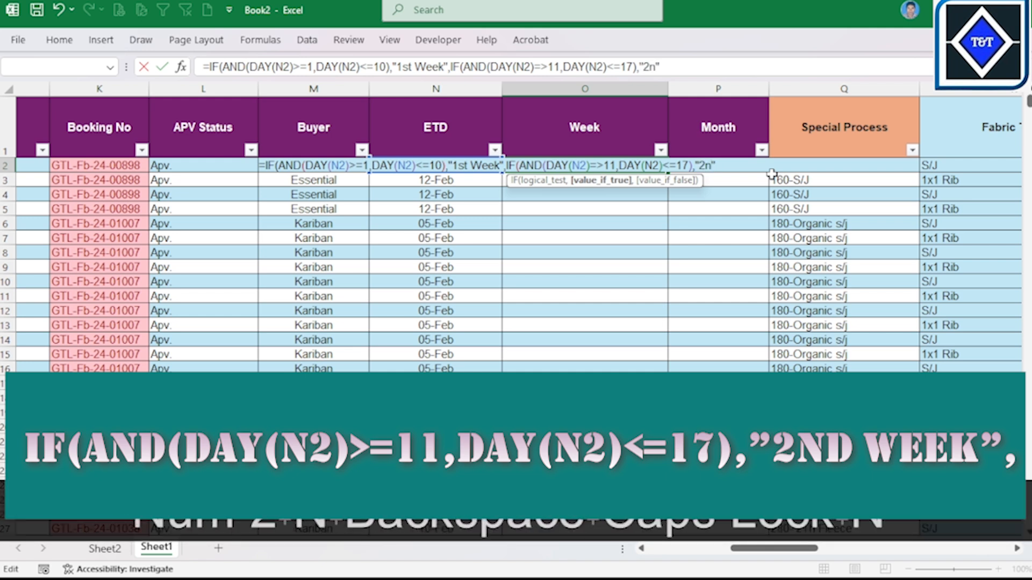
pyautogui.write('d Wee')
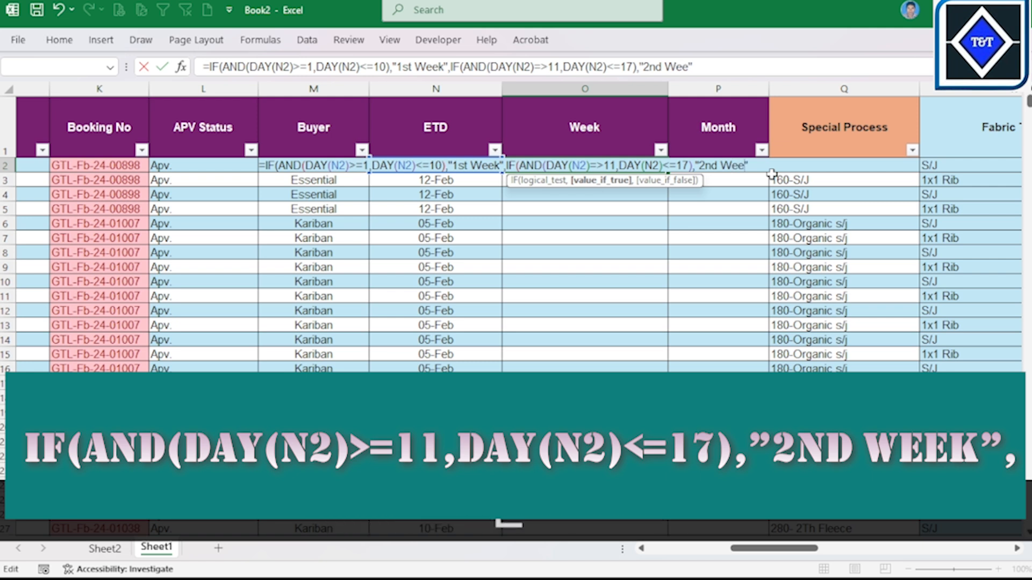
pyautogui.write('e')
pyautogui.press('BackSpace')
pyautogui.write('k')
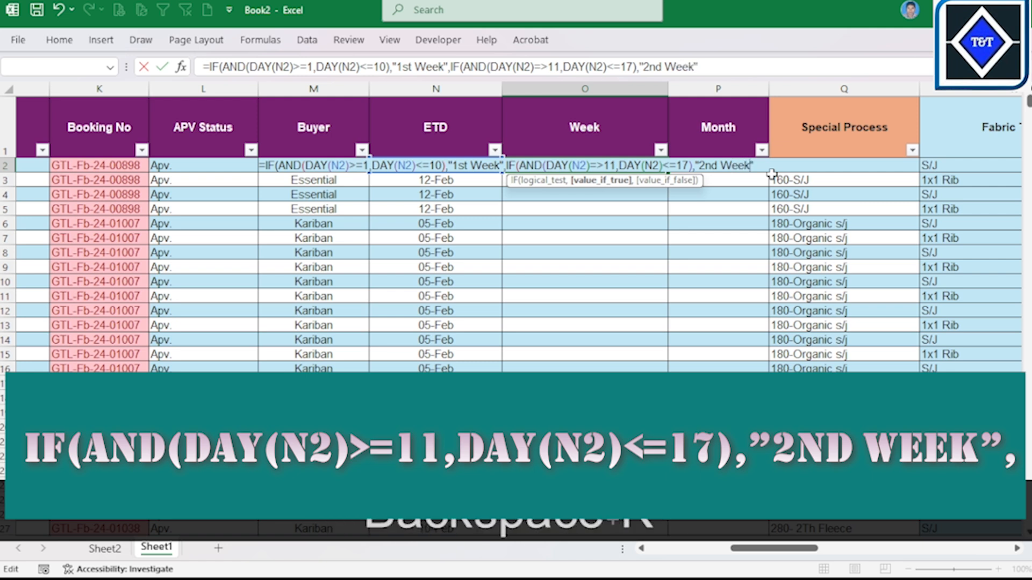
pyautogui.press('Right')
pyautogui.write(',')
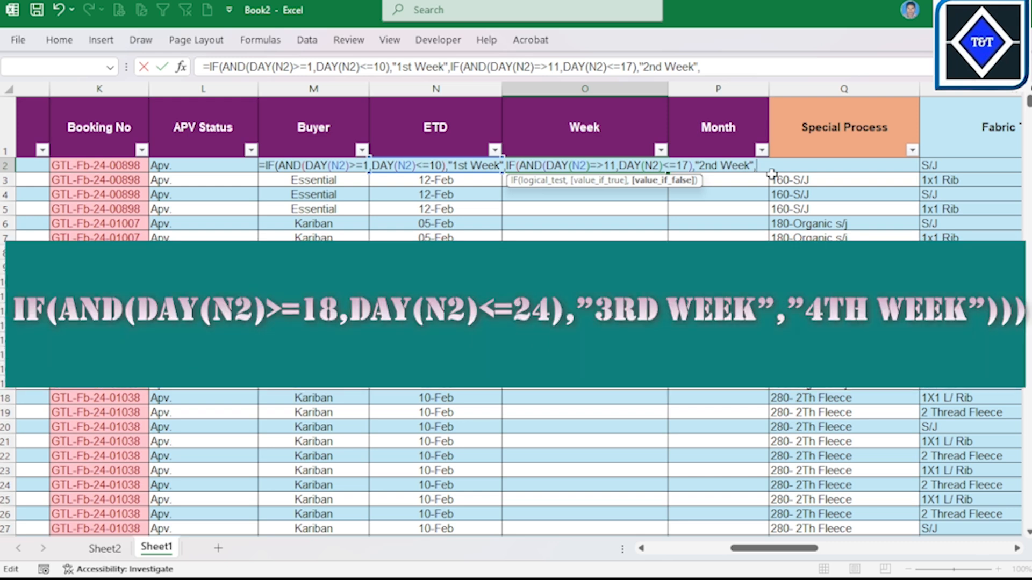
# Step: Open a third nested IF in O2's formula as IF(AND(DAY(
pyautogui.write('if')
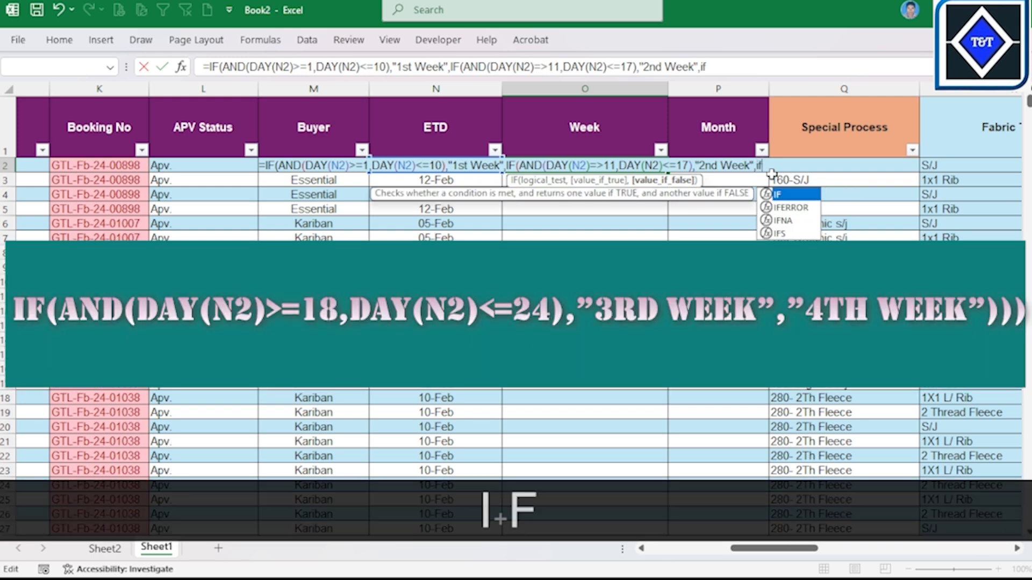
pyautogui.press('Tab')
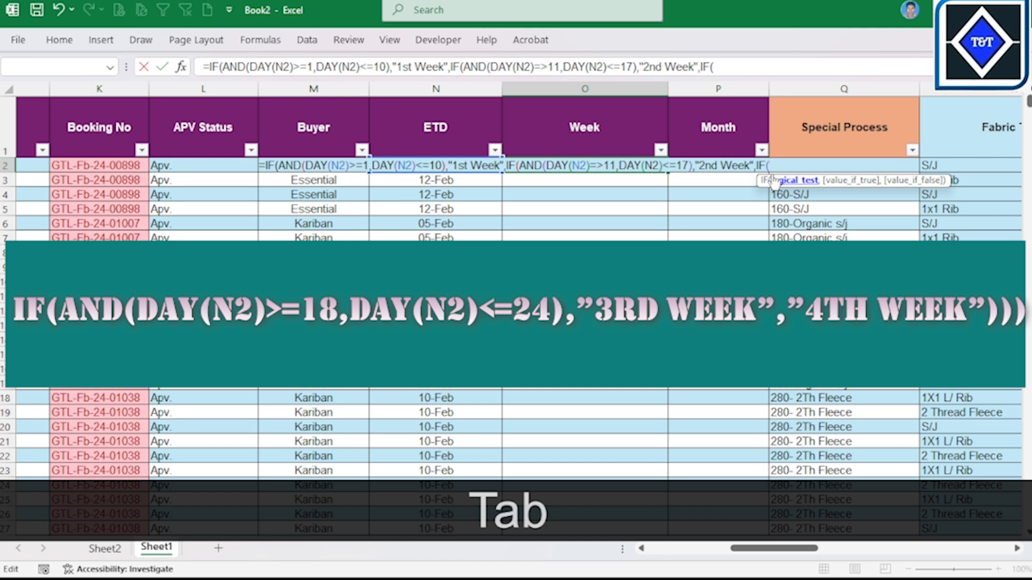
pyautogui.write('and')
pyautogui.press('Tab')
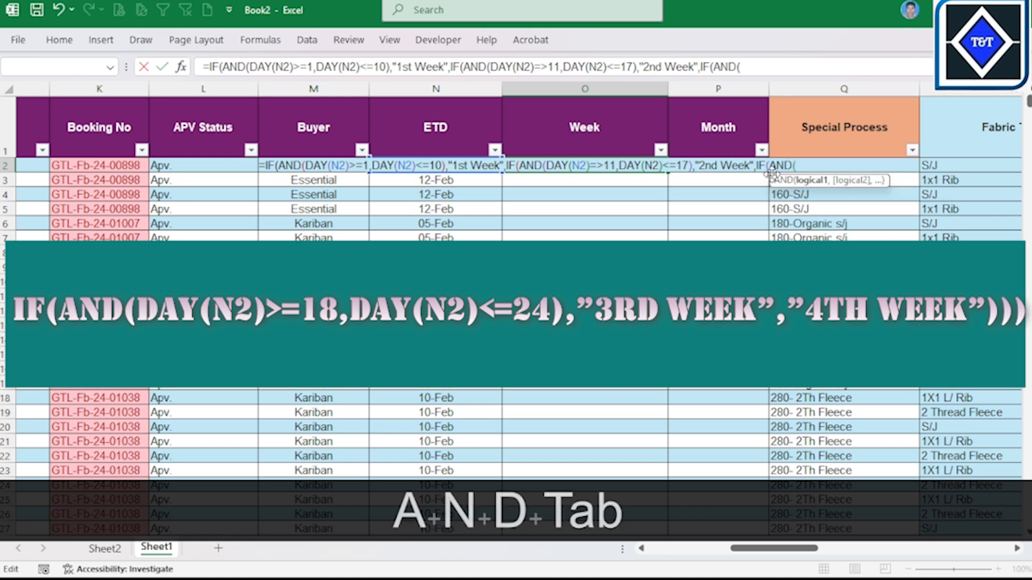
pyautogui.write('d')
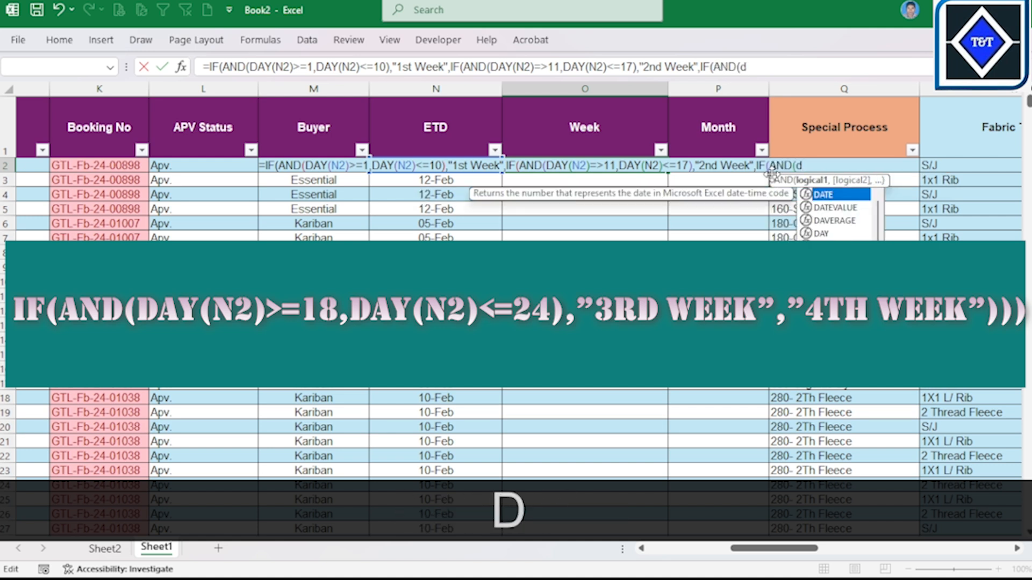
pyautogui.write('ay')
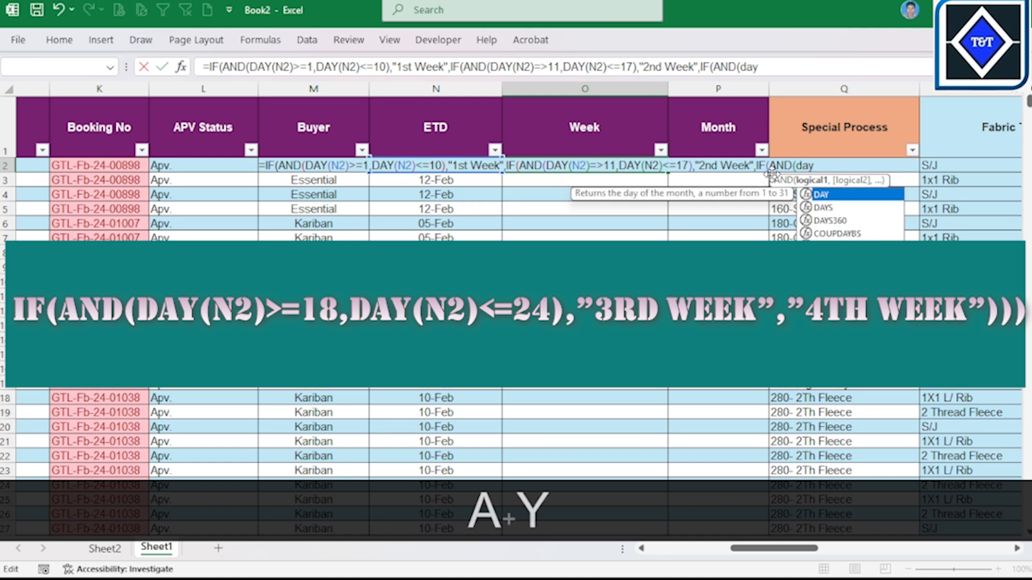
pyautogui.press('Tab')
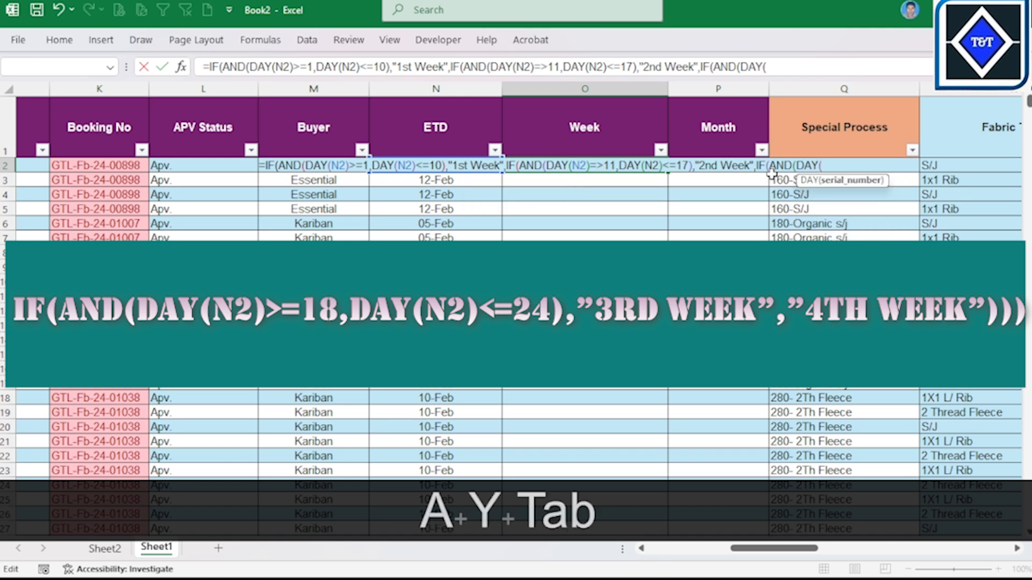
# Step: Enter N2>=18 followed by a comma inside the third IF's open DAY function in O2
pyautogui.press('capslock')
pyautogui.write('N2')
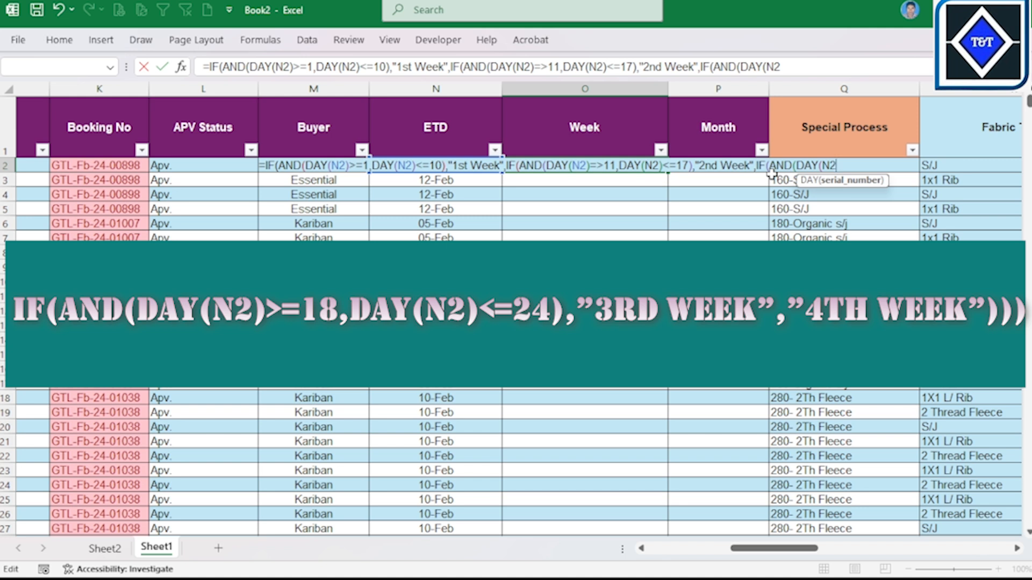
pyautogui.write('>=')
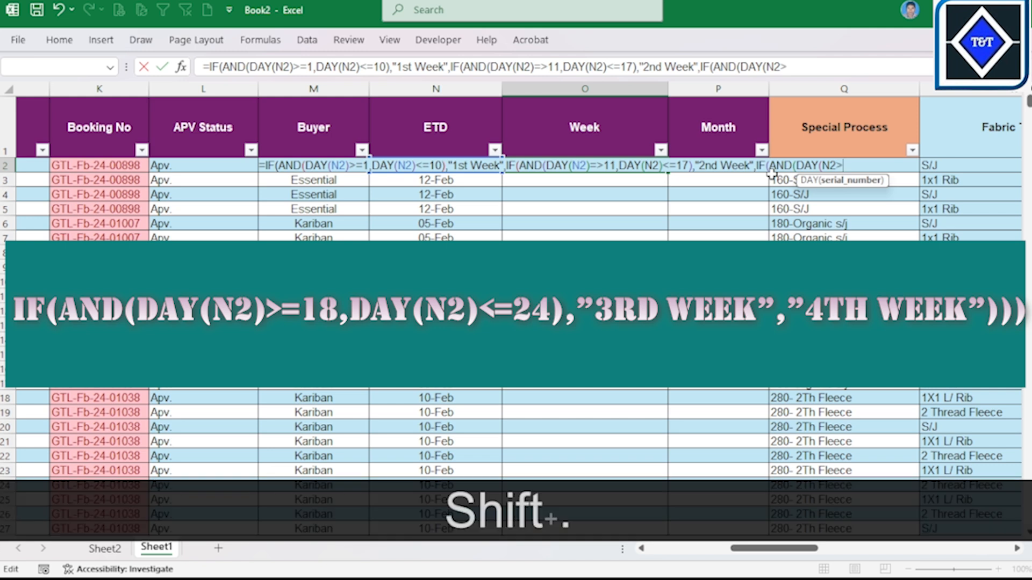
pyautogui.write('18,')
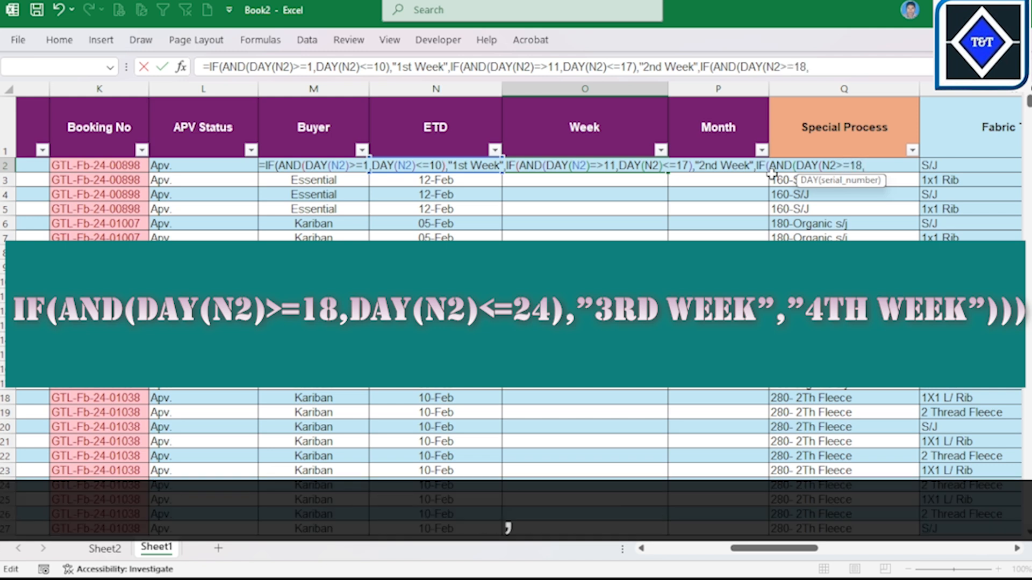
pyautogui.write('D')
# Step: Start the third IF's second condition in O2's formula with another DAY function
pyautogui.press('Tab')
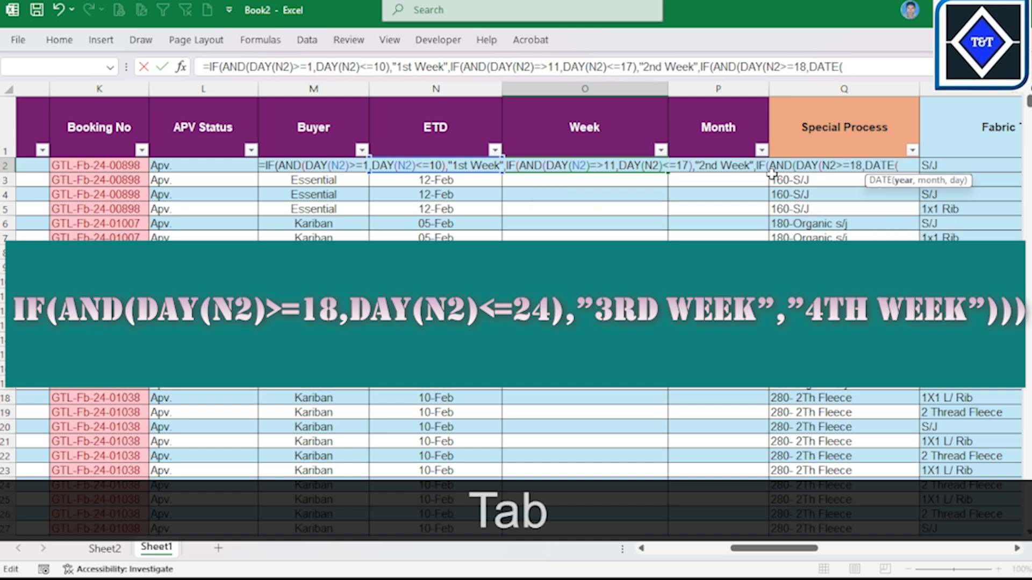
pyautogui.press('BackSpace')
pyautogui.press('BackSpace')
pyautogui.press('BackSpace')
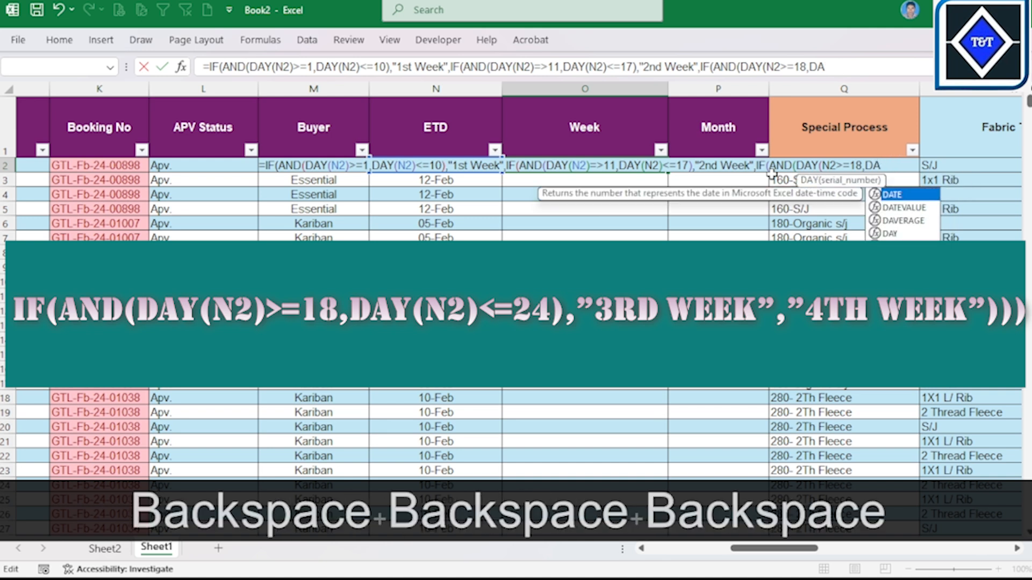
pyautogui.write('Y')
pyautogui.press('Tab')
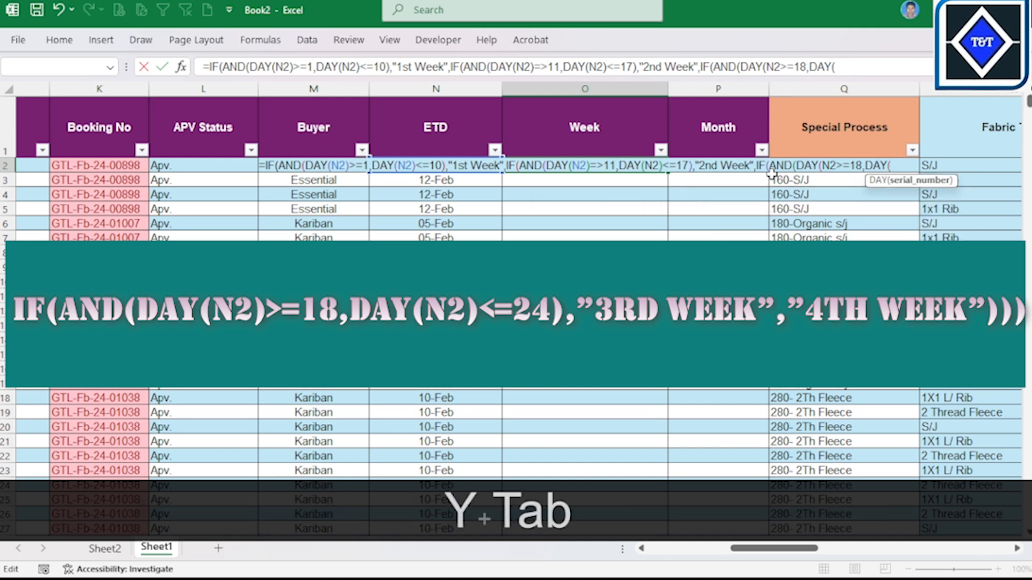
# Step: Complete the second condition as DAY(N2)<=24 in O2's formula, followed by a closing parenthesis and a comma
pyautogui.write('N2')
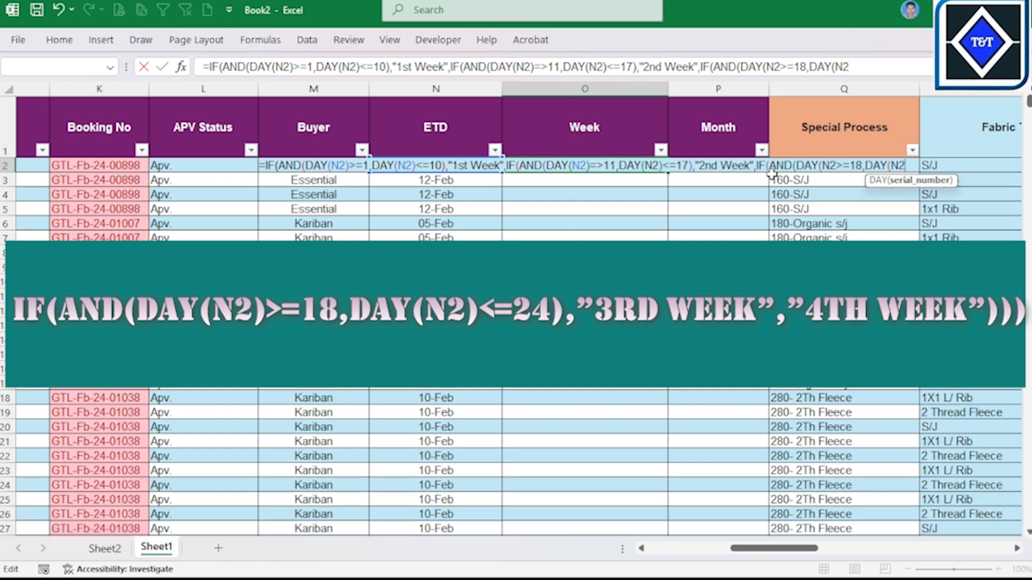
pyautogui.write('<')
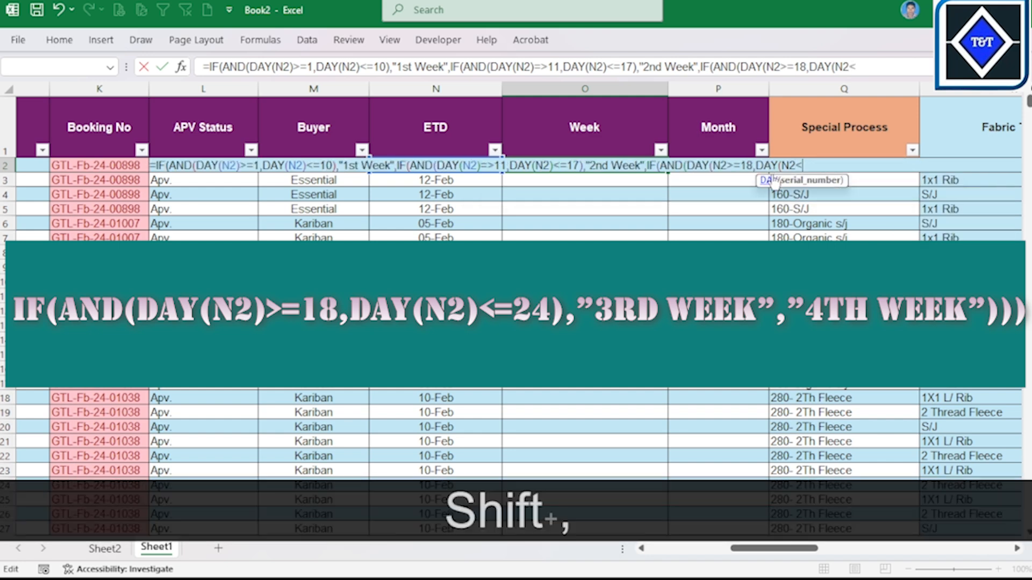
pyautogui.write('=')
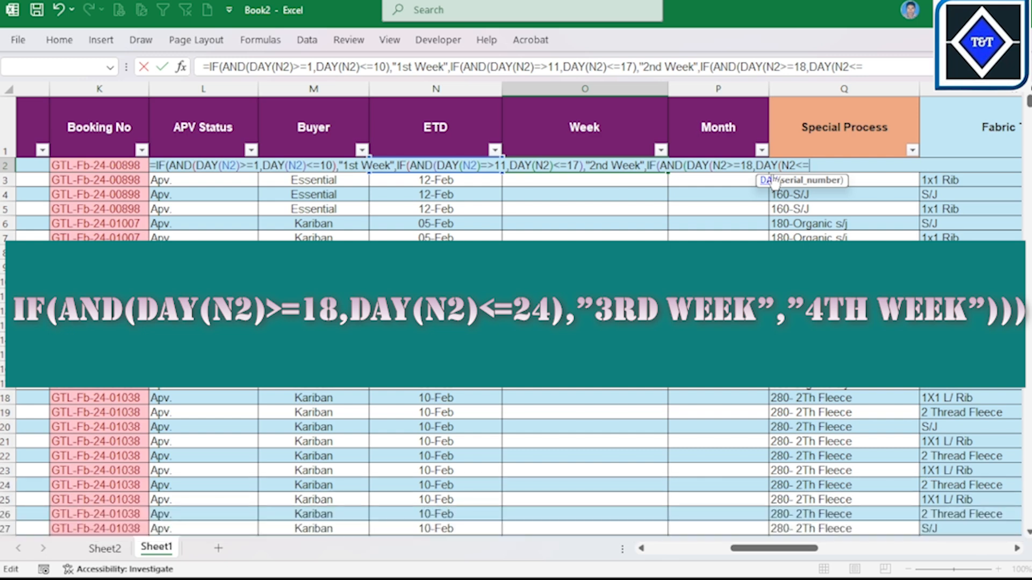
pyautogui.write('24')
pyautogui.click(795, 160)
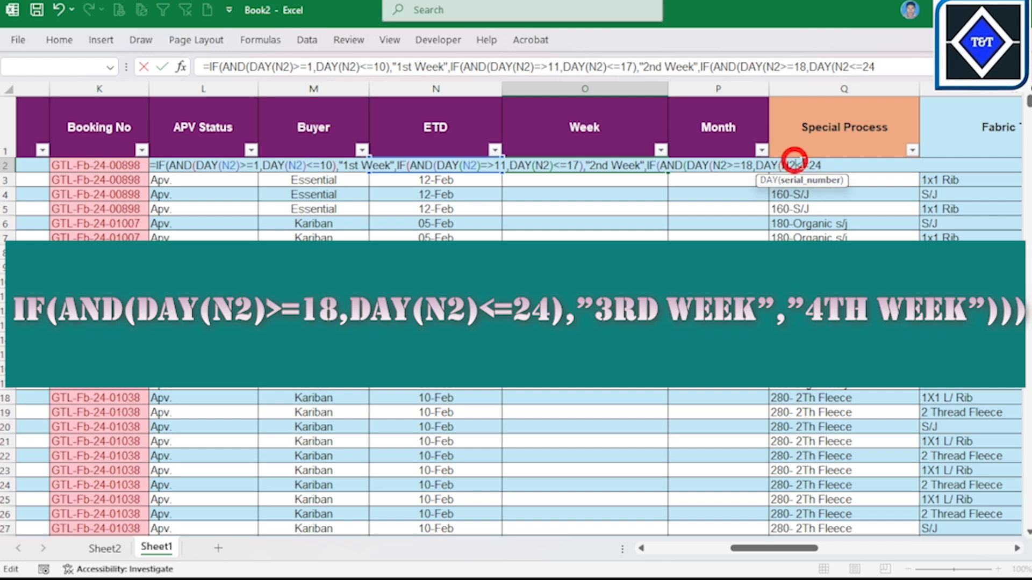
pyautogui.write(')')
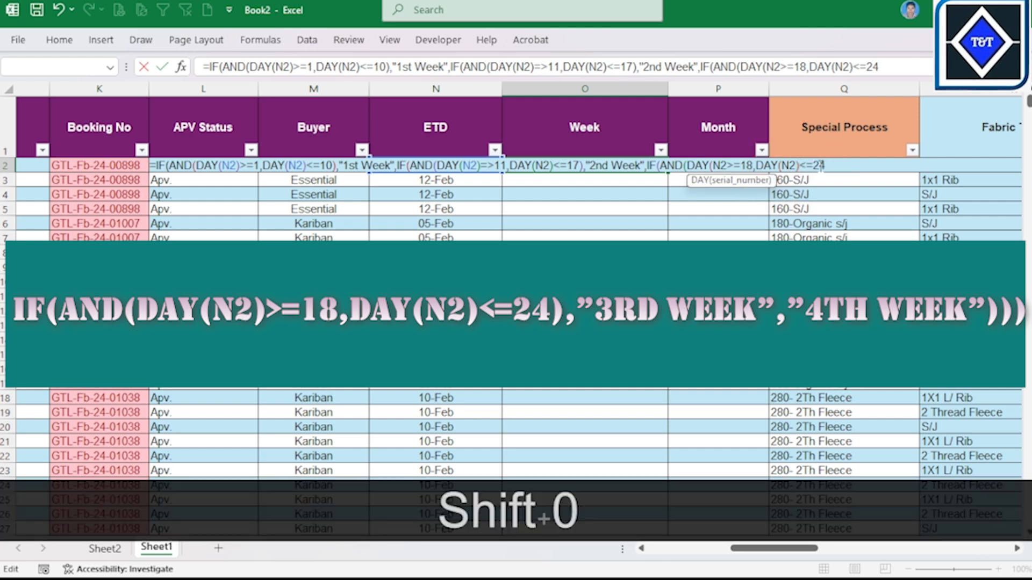
pyautogui.click(825, 165)
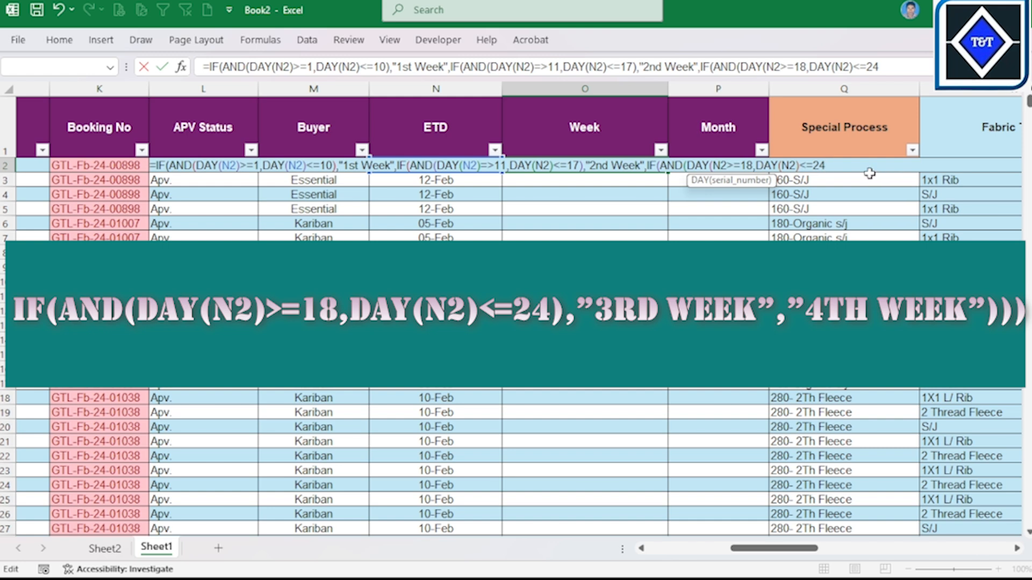
pyautogui.press('shift')
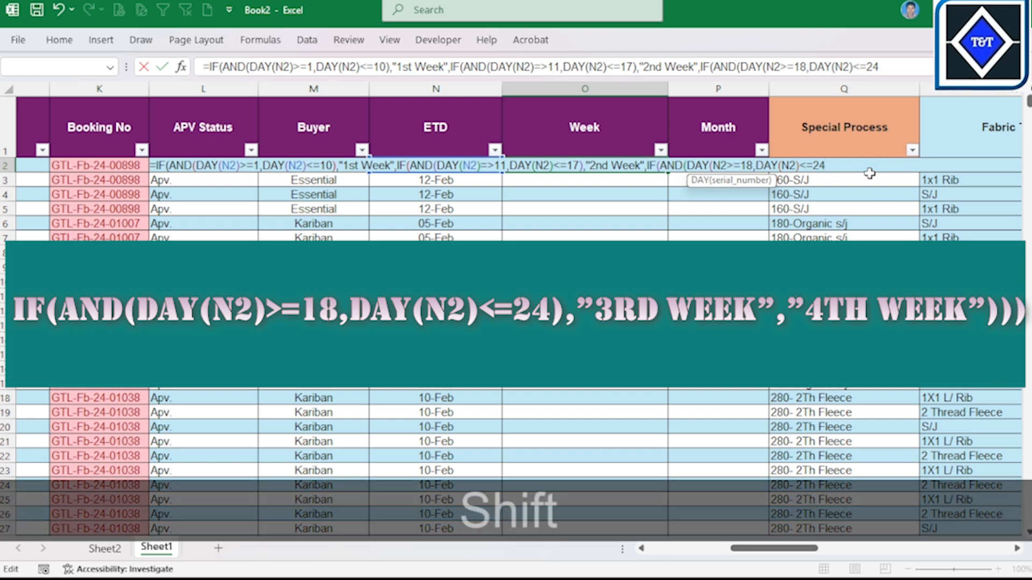
pyautogui.write('),')
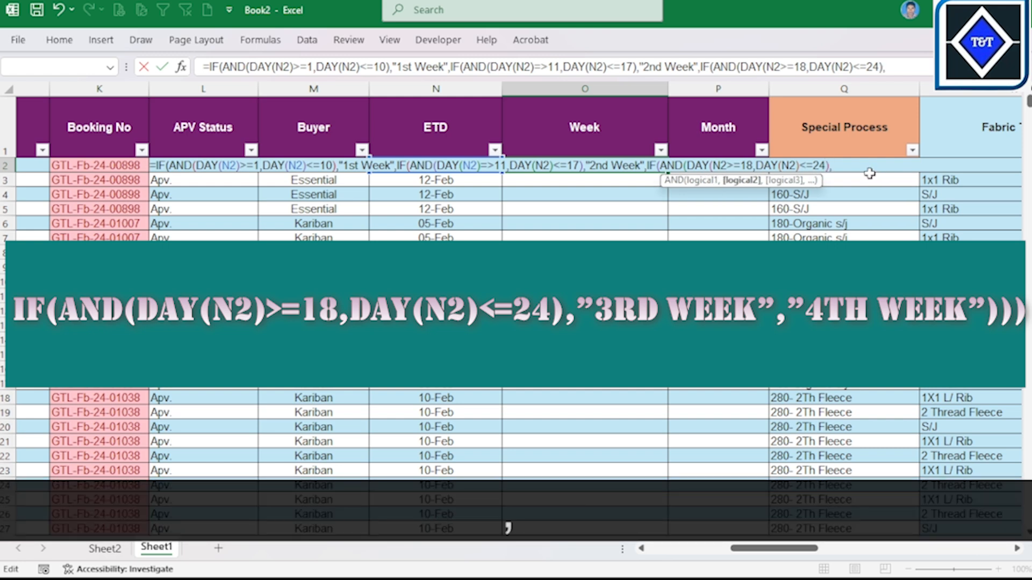
pyautogui.write('""')
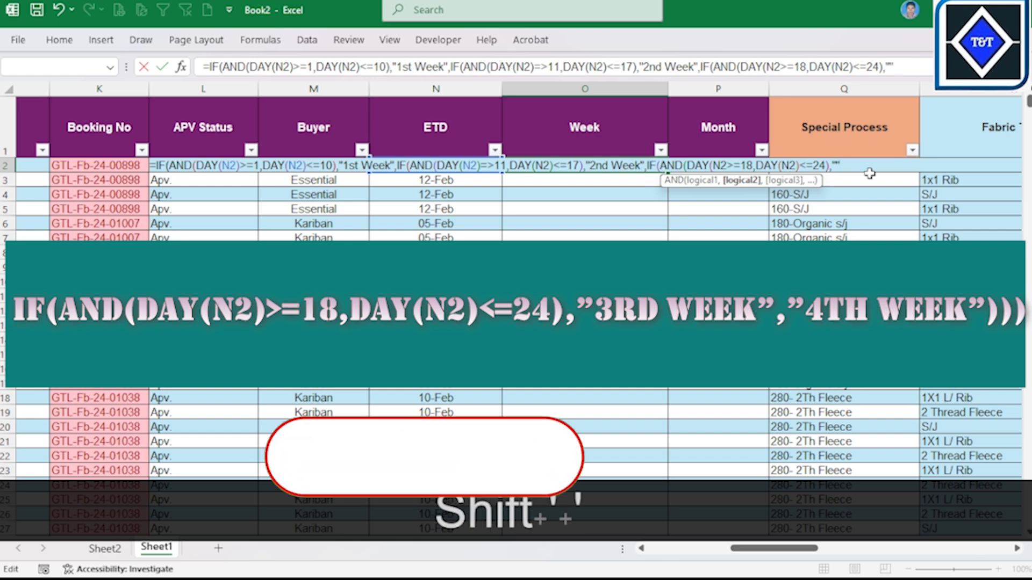
# Step: Enter "3rd Week" in quotation marks as the next argument after DAY(N2)<=24) in O2's formula
pyautogui.click(835, 166)
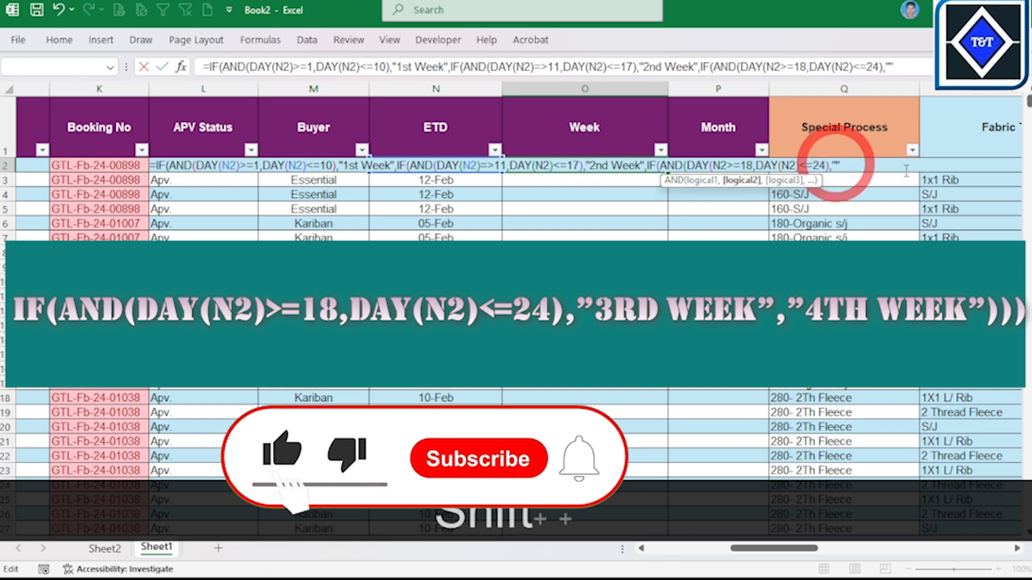
pyautogui.write('3R')
pyautogui.press('BackSpace')
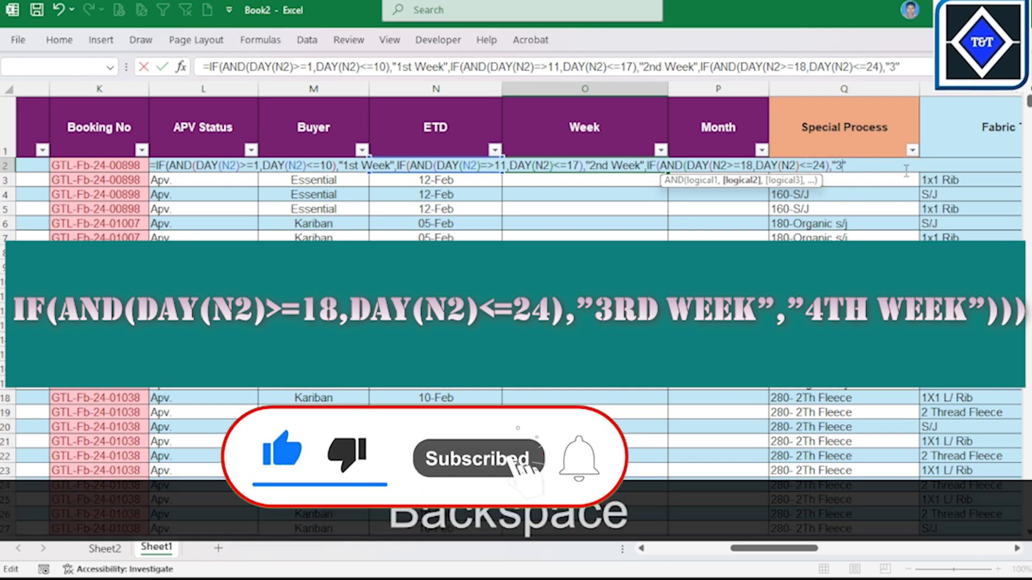
pyautogui.press('capslock')
pyautogui.write('rtd')
pyautogui.press('BackSpace')
pyautogui.press('BackSpace')
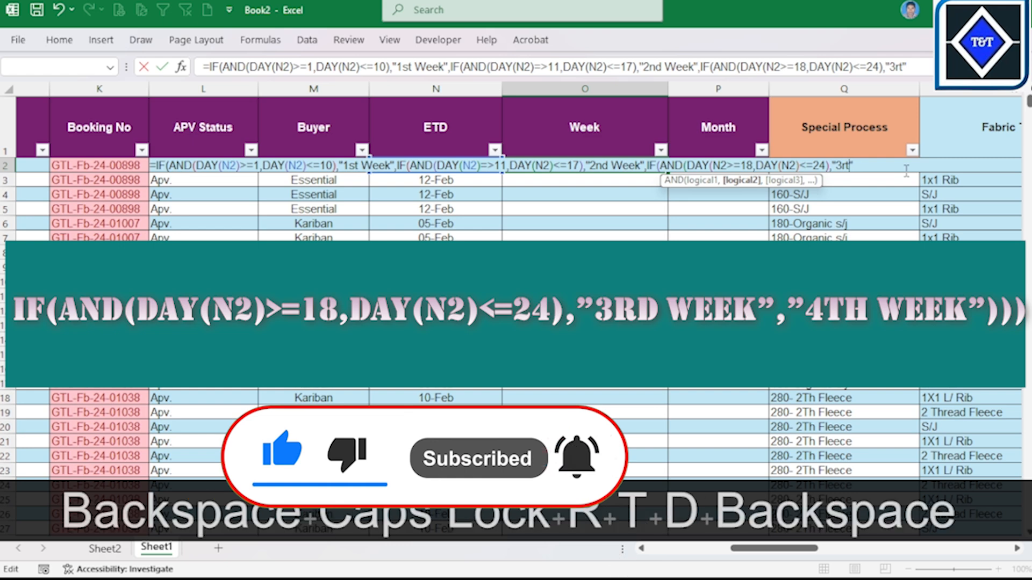
pyautogui.write('d Week')
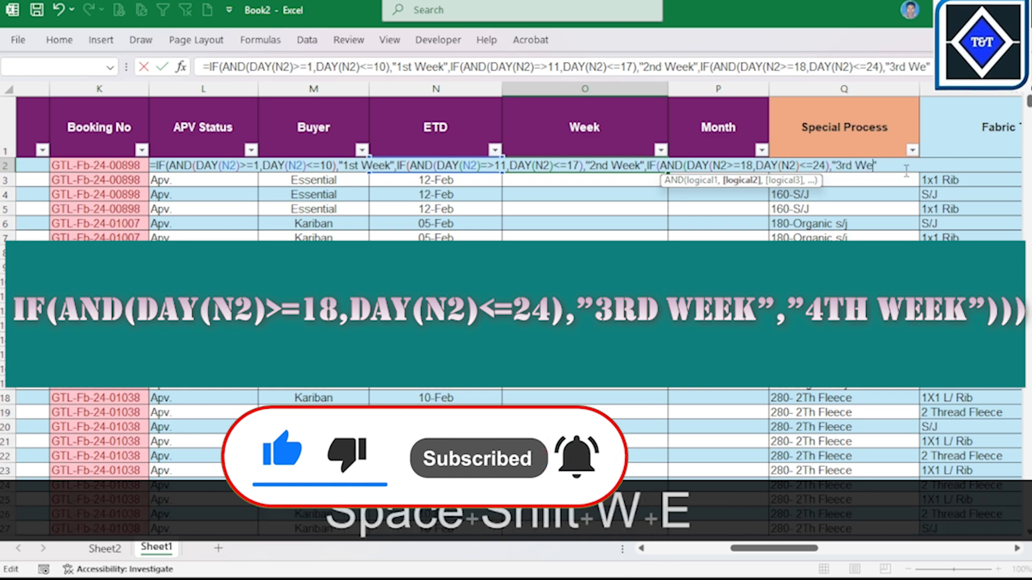
# Step: Add a comma, an empty pair of quotation marks and three closing parentheses after "3rd Week" in O2's formula
pyautogui.press('Right')
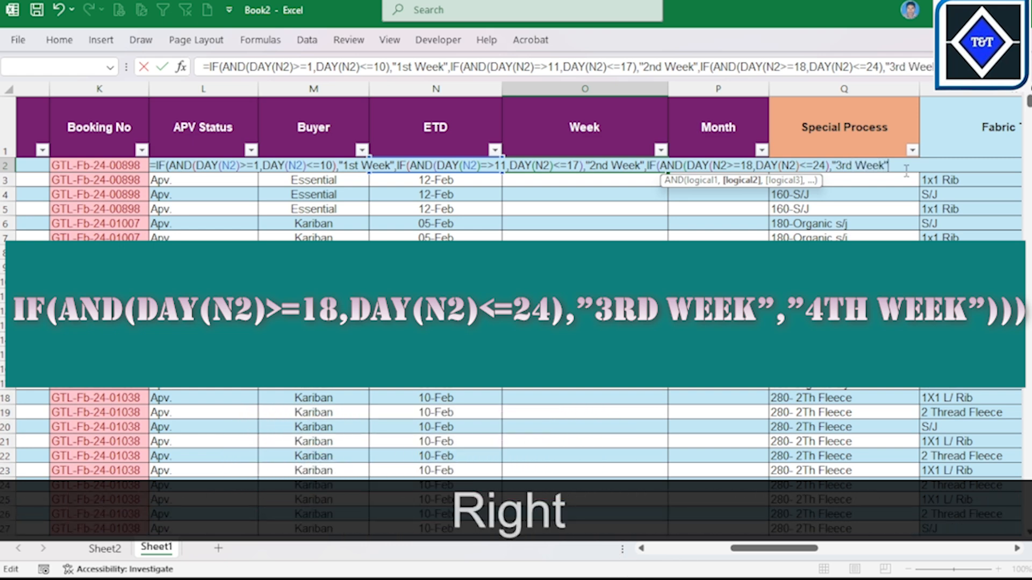
pyautogui.write(',')
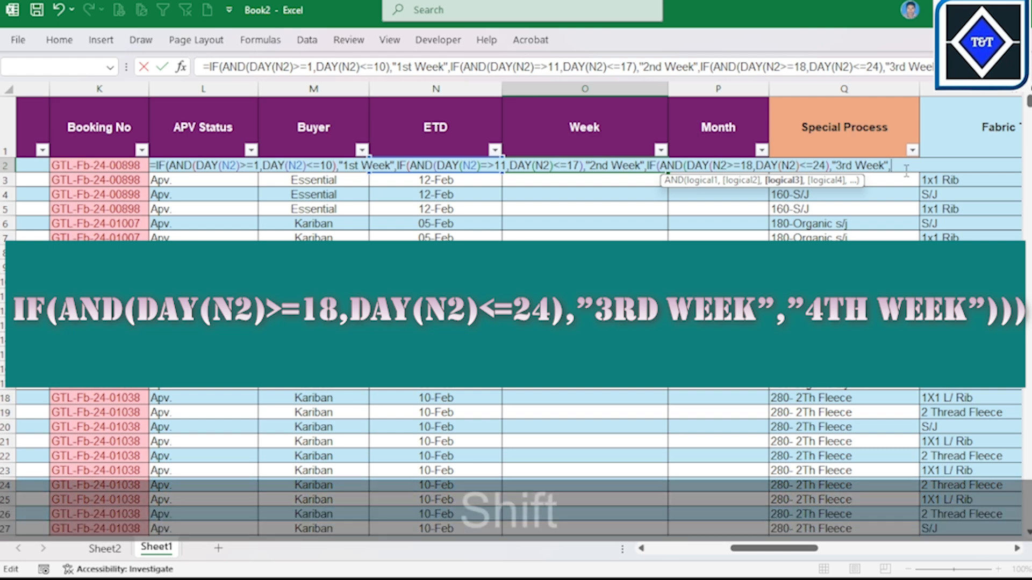
pyautogui.write('"')
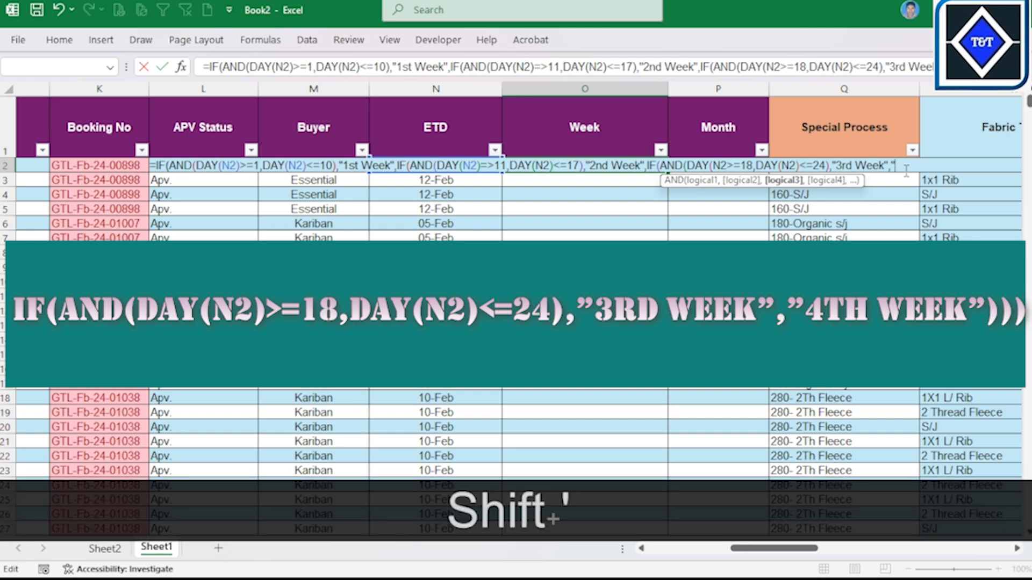
pyautogui.write('"')
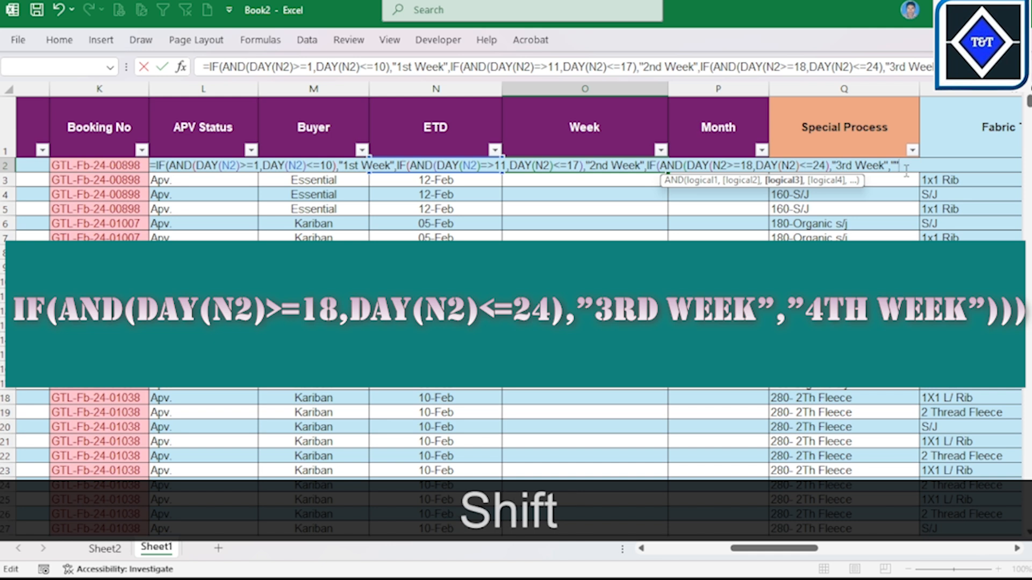
pyautogui.write('))')
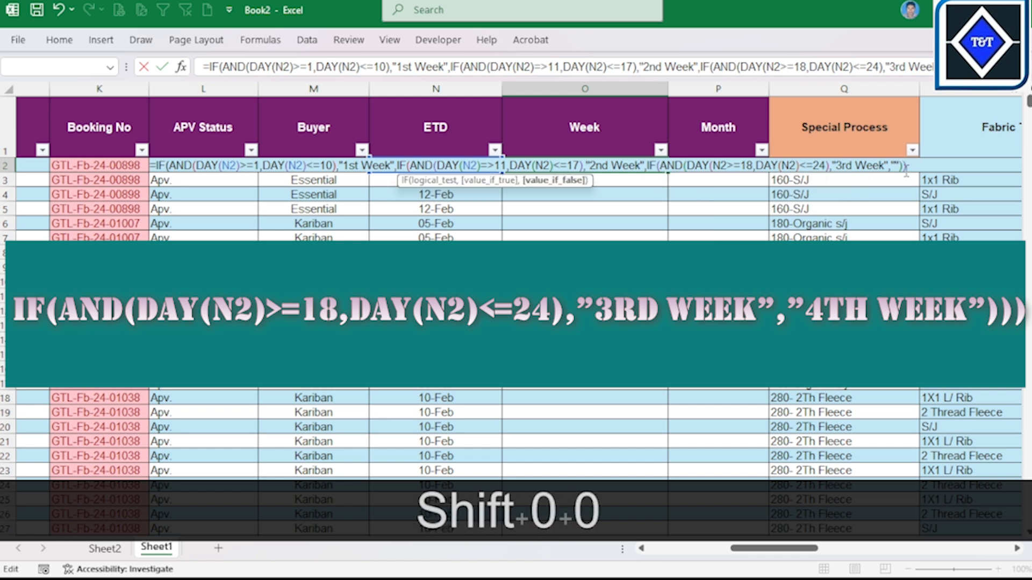
pyautogui.write(')')
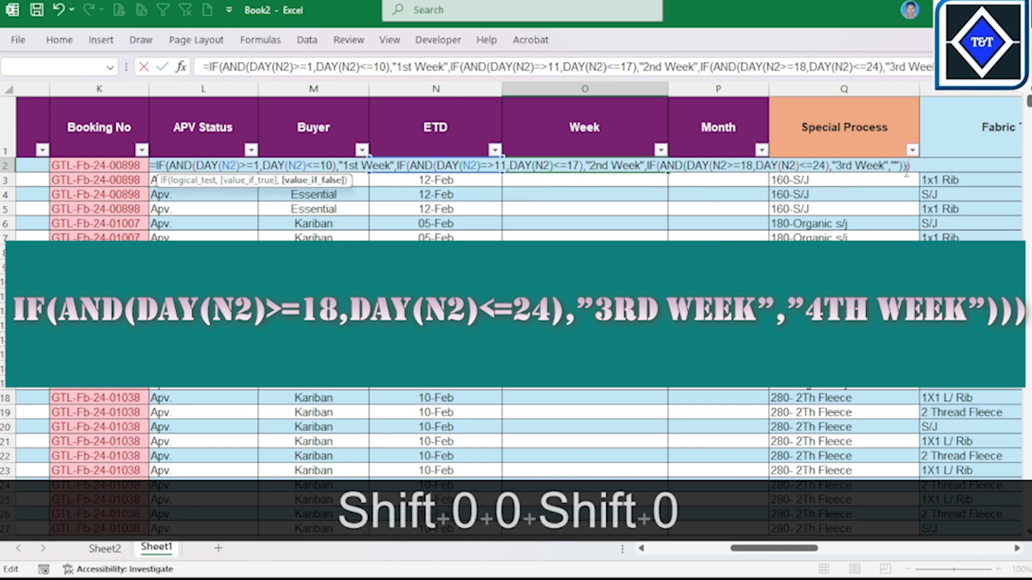
# Step: Fill the empty quotation marks in O2's formula with 4th Week and try to commit the formula
pyautogui.click(896, 164)
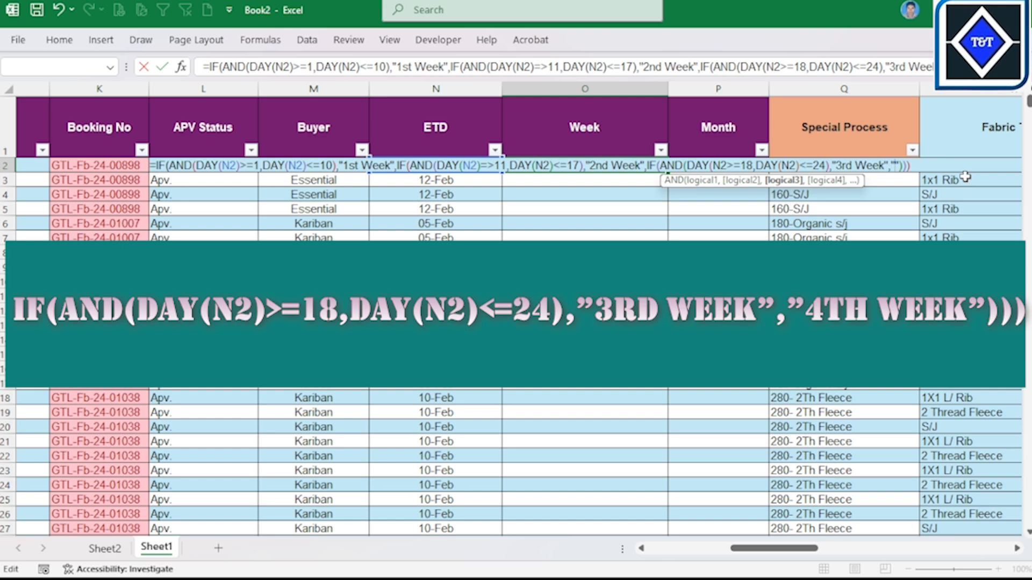
pyautogui.write('4th ')
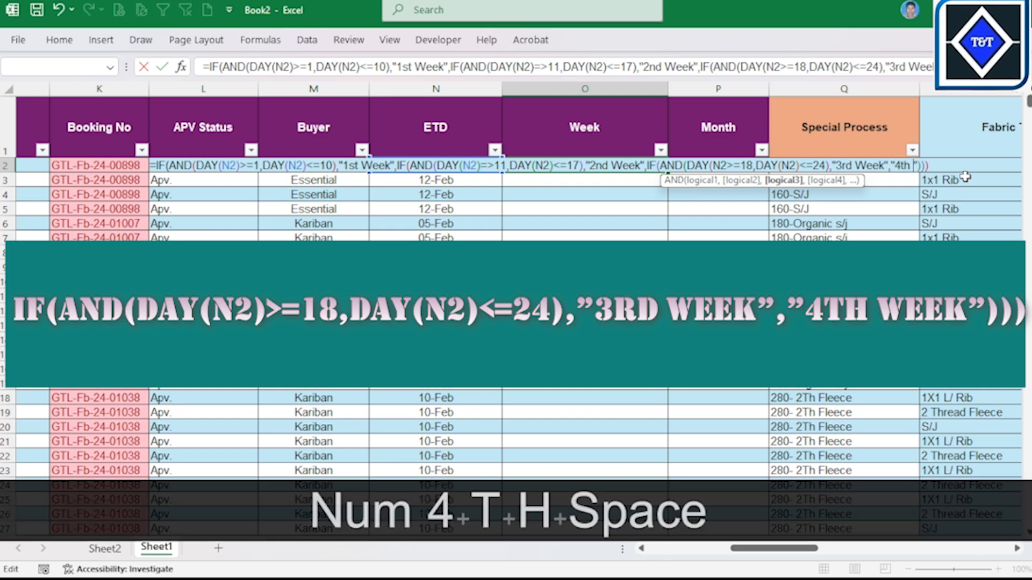
pyautogui.write('Week')
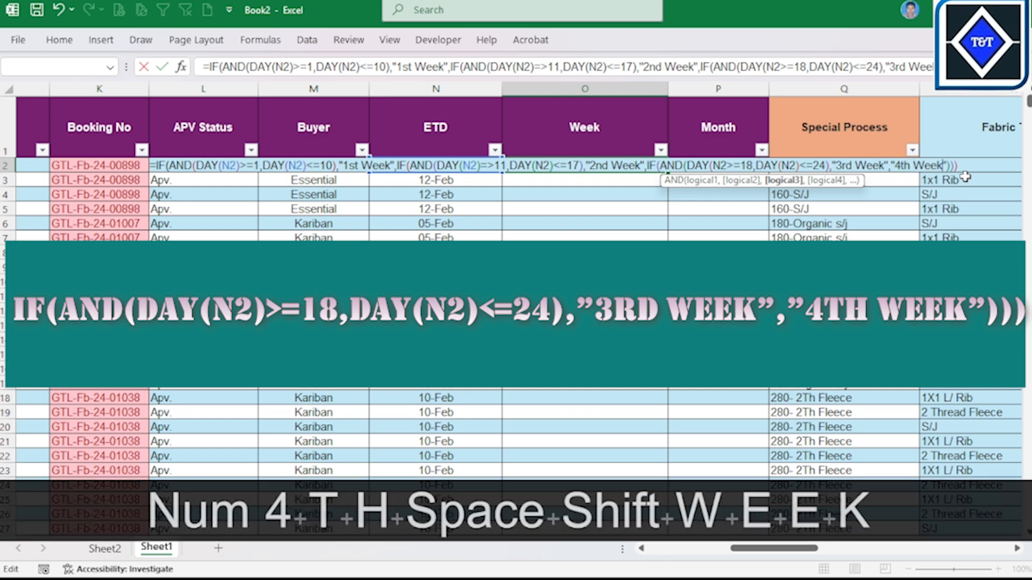
pyautogui.press('Return')
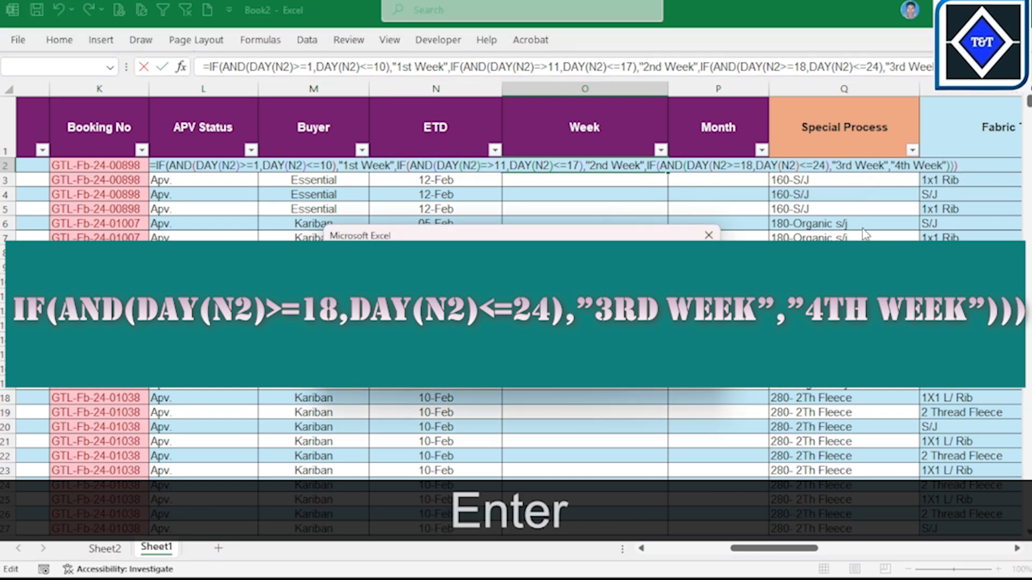
pyautogui.press('Return')
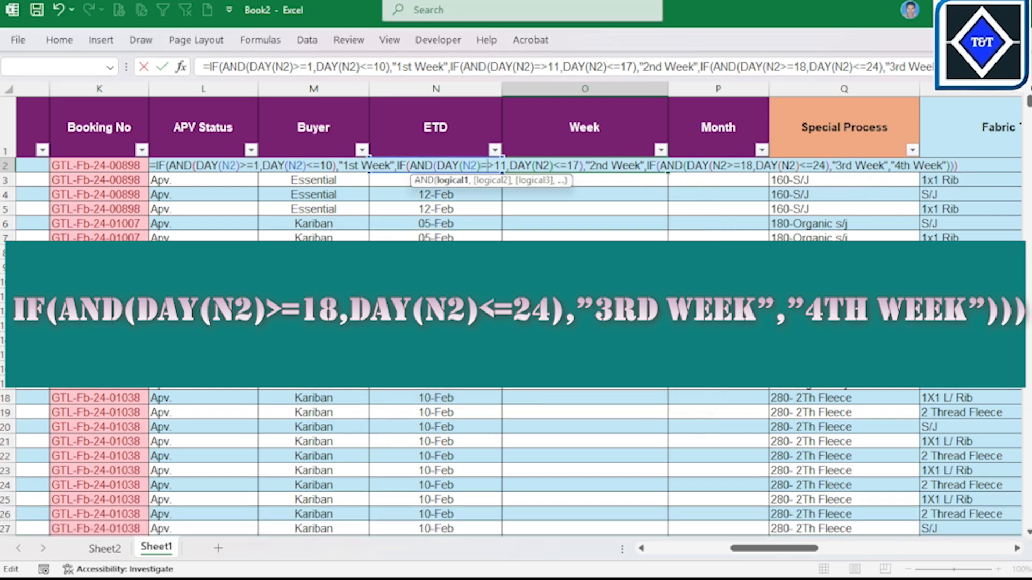
# Step: Correct the comparison operator before 11 to >= in O2's second IF and try to commit the formula
pyautogui.click(490, 165)
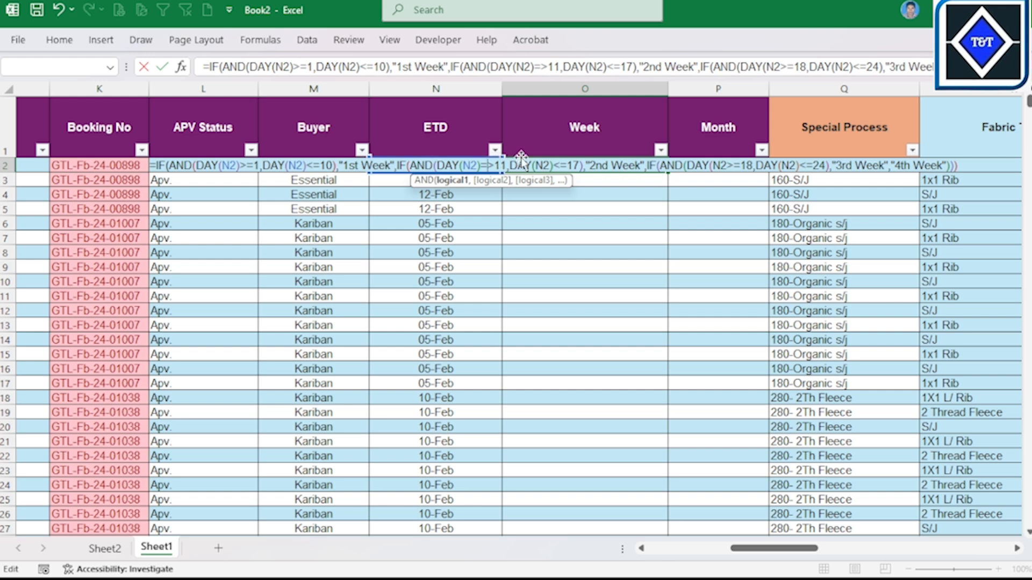
pyautogui.press('BackSpace')
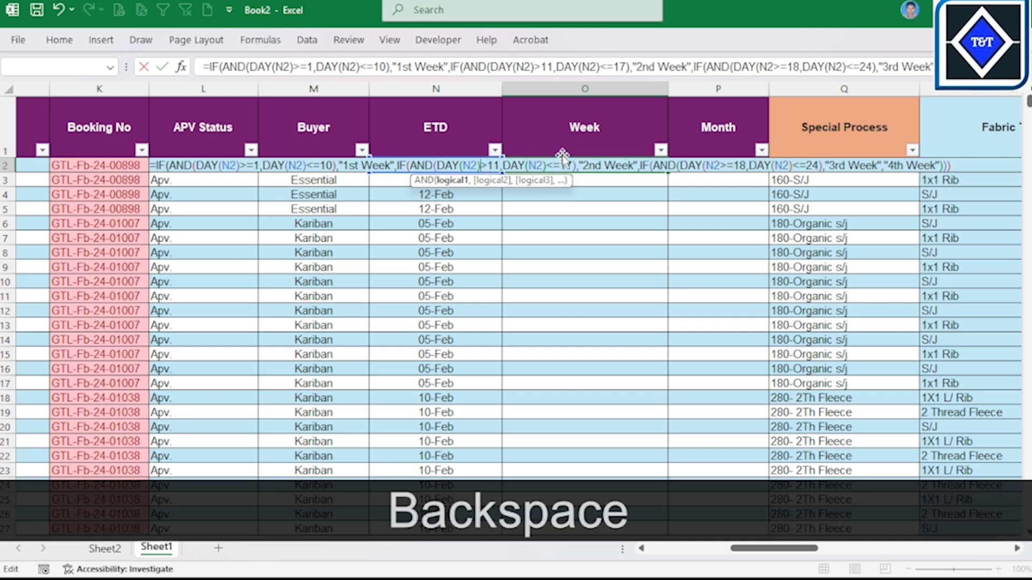
pyautogui.press('Right')
pyautogui.write('=')
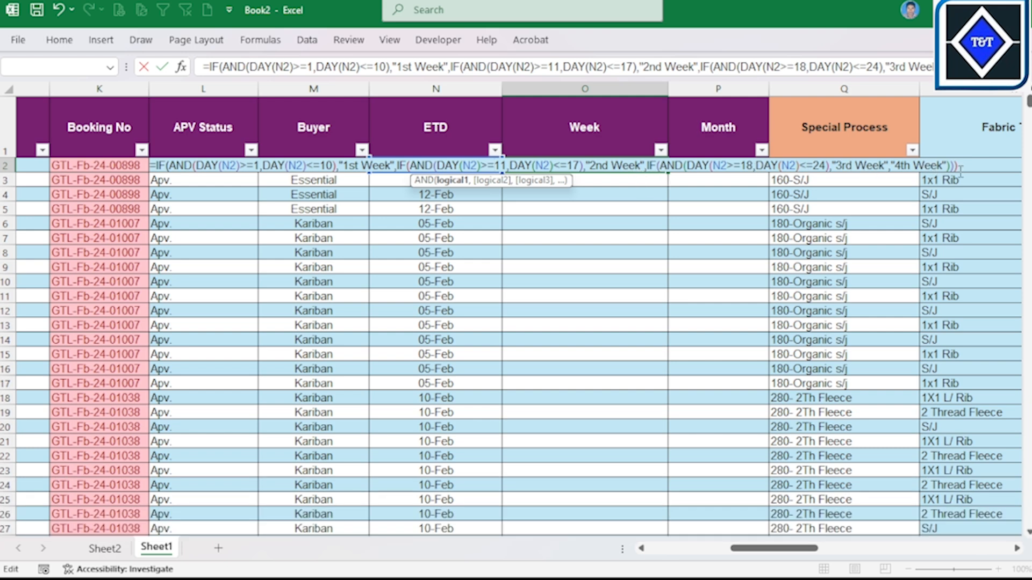
pyautogui.press('Return')
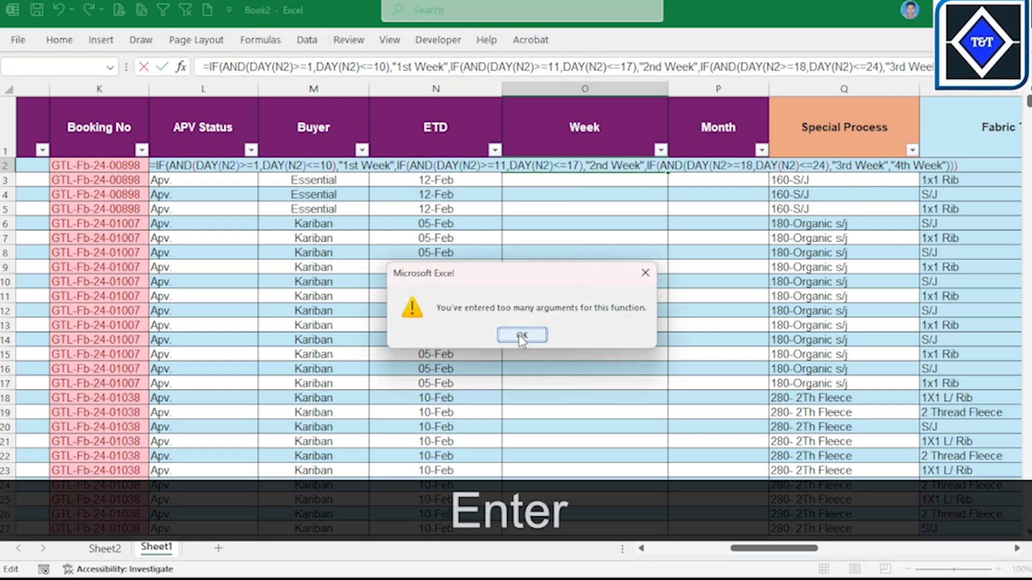
pyautogui.click(521, 335)
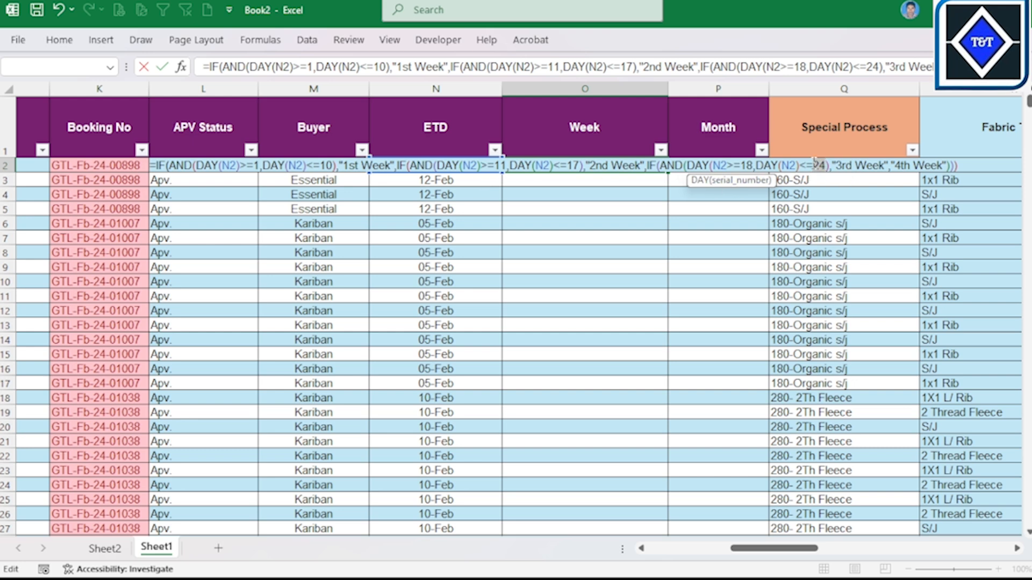
pyautogui.click(817, 165)
pyautogui.press('Return')
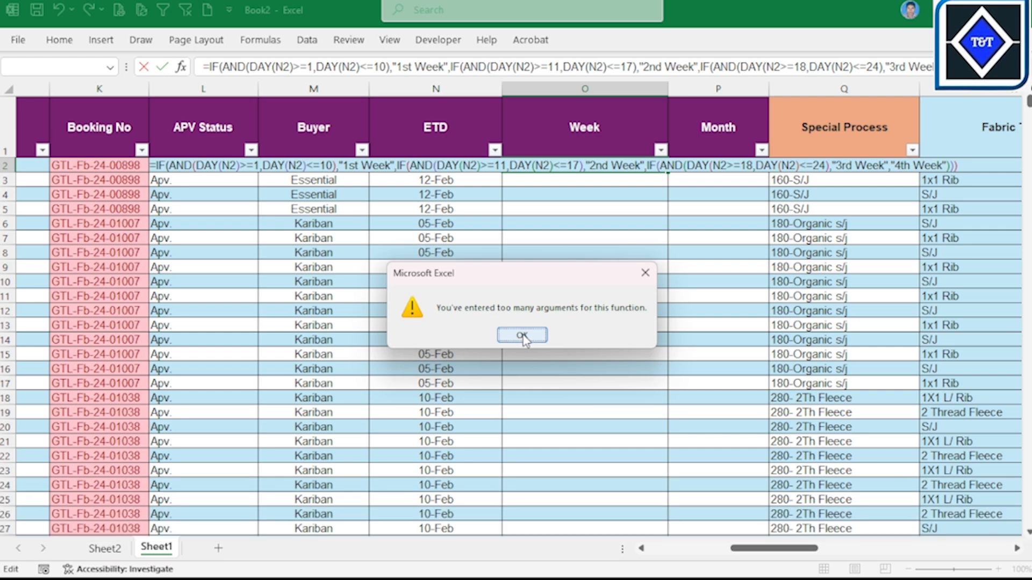
pyautogui.click(521, 335)
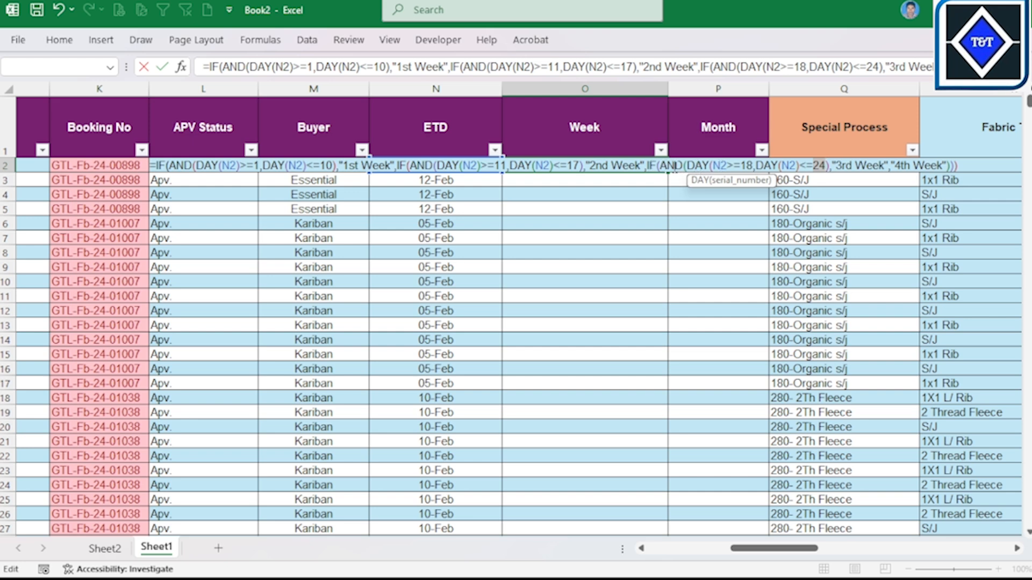
# Step: Insert the missing closing parenthesis after N2 in the third IF's first DAY function, before >=18, and commit O2's formula
pyautogui.click(729, 165)
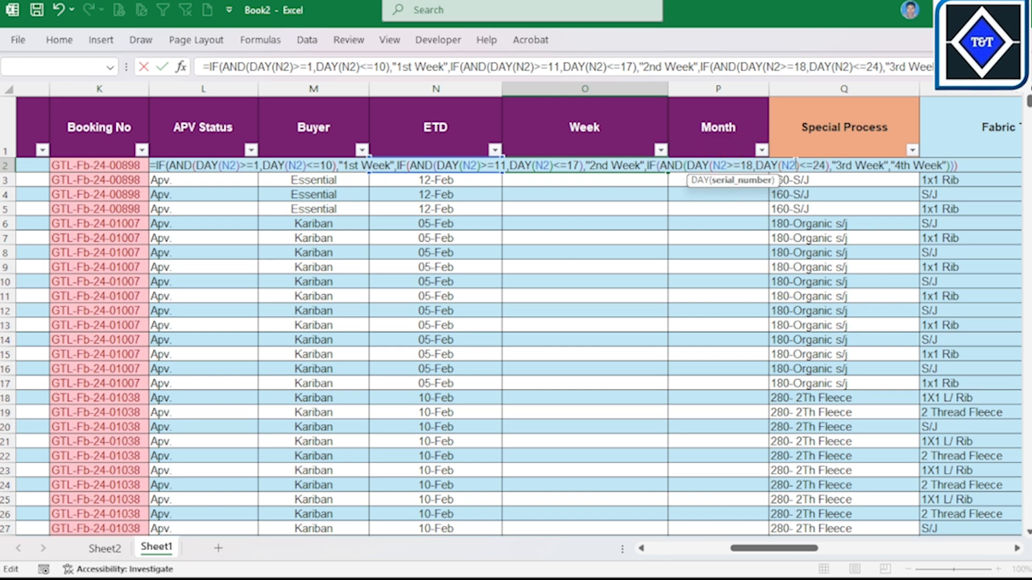
pyautogui.write(')')
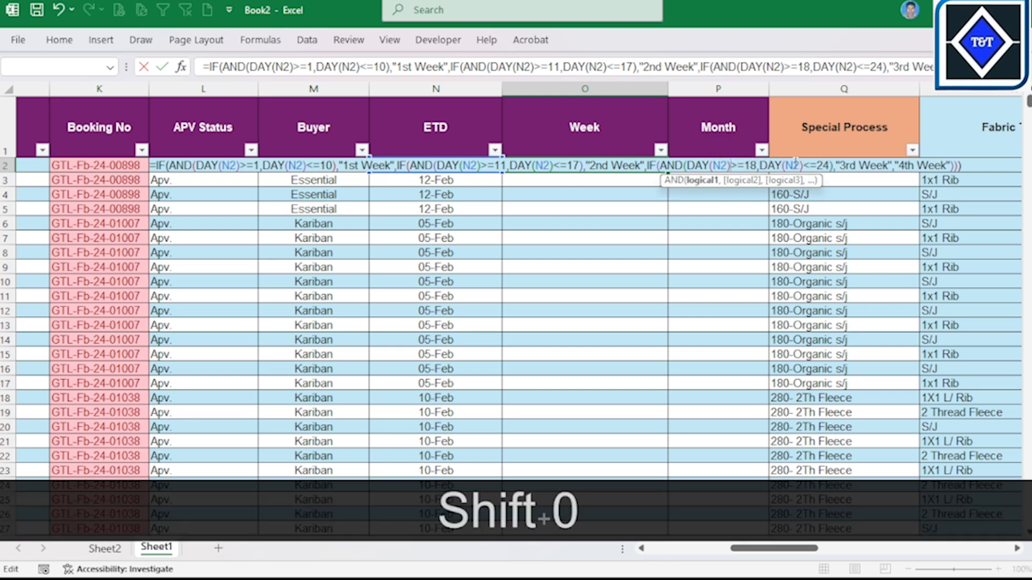
pyautogui.click(822, 164)
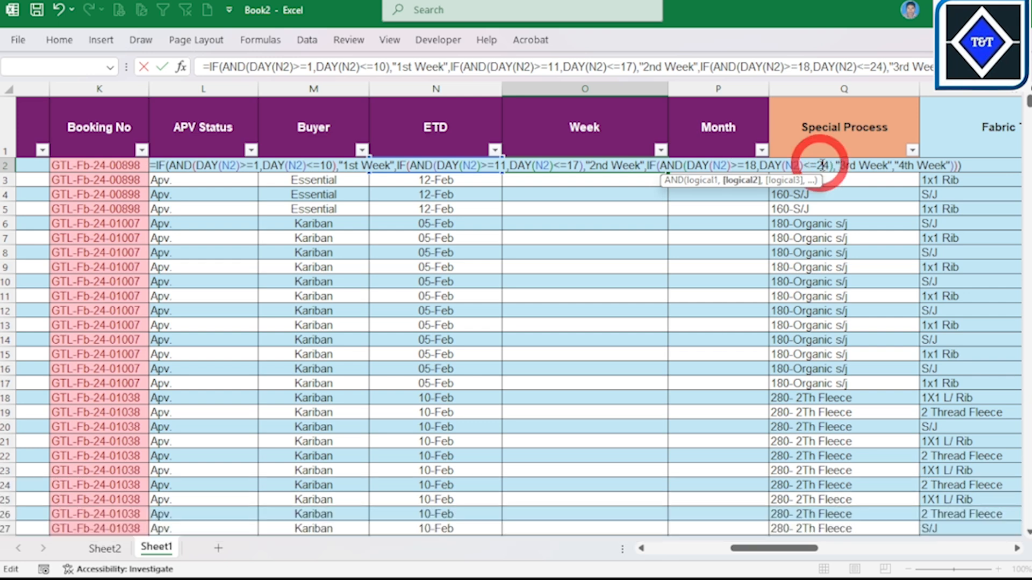
pyautogui.press('Return')
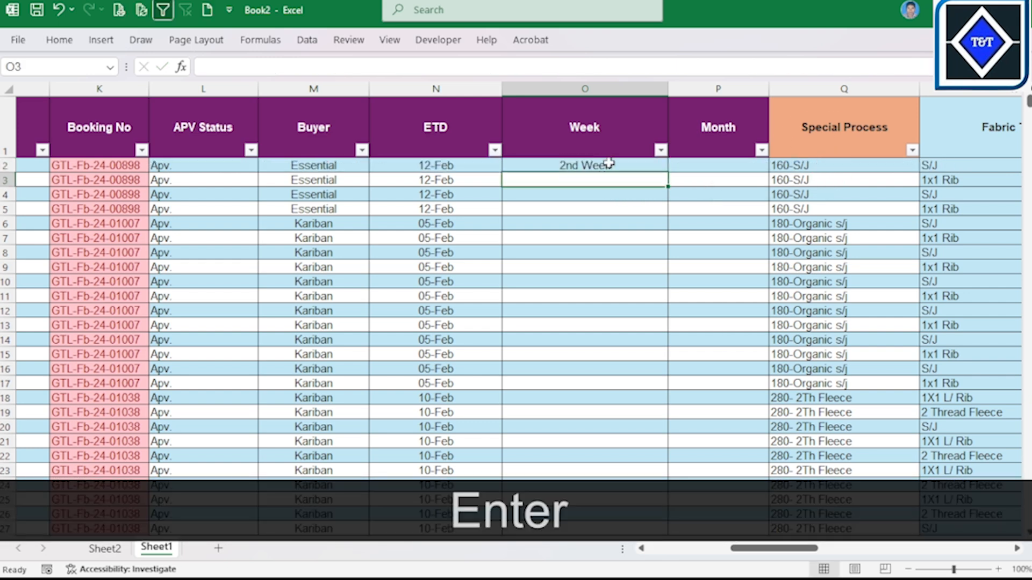
# Step: Fill O2's week formula down the whole Week column
pyautogui.click(610, 165)
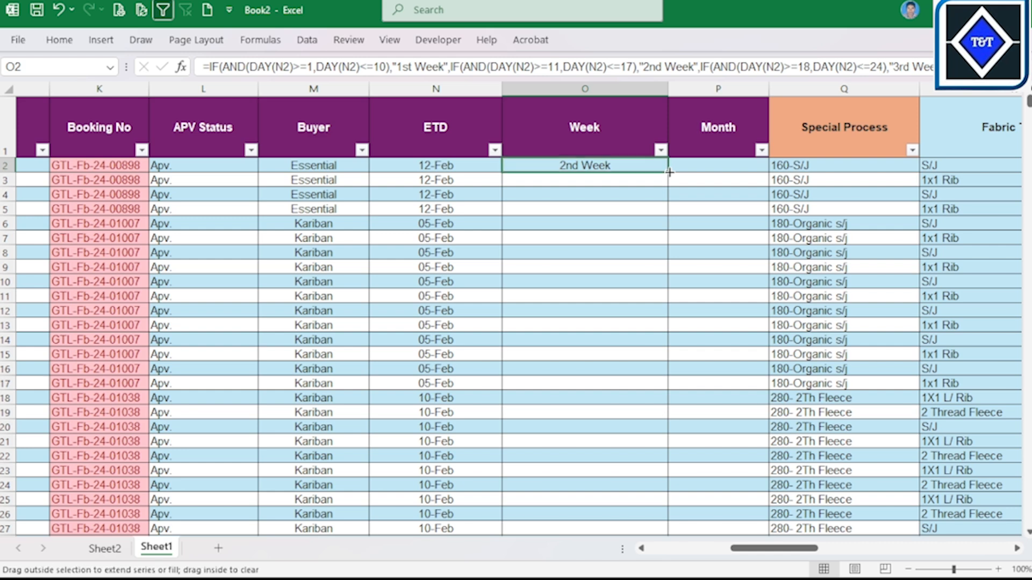
pyautogui.doubleClick(669, 172)
pyautogui.scroll(-1, 614, 312)
pyautogui.scroll(-12, 615, 311)
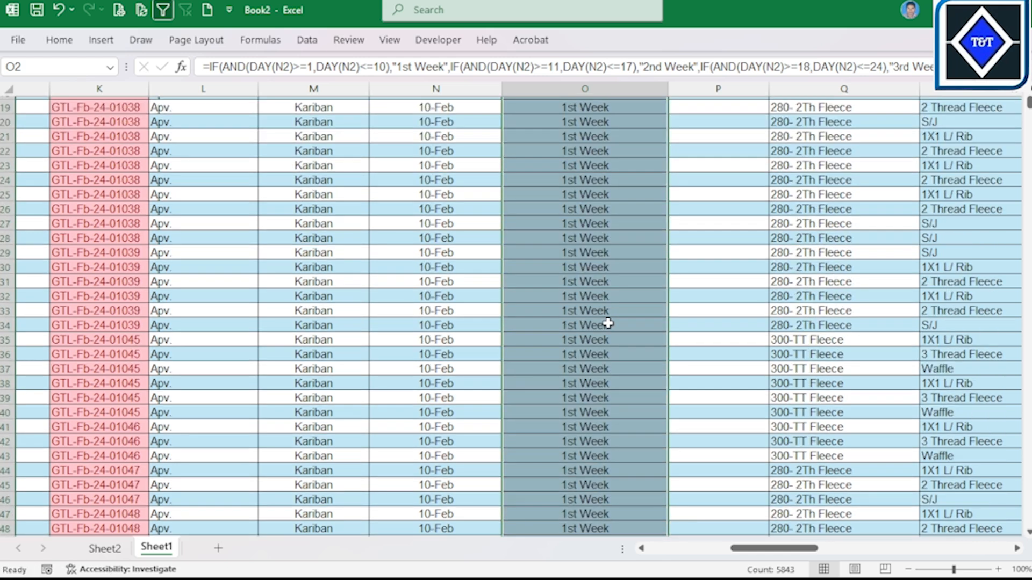
# Step: Check the filled Week labels against the ETD dates down to the last data row, and return to the first row
pyautogui.moveTo(610, 253); pyautogui.dragTo(612, 284)
pyautogui.hotkey('ctrl', 'shift', 'Down')
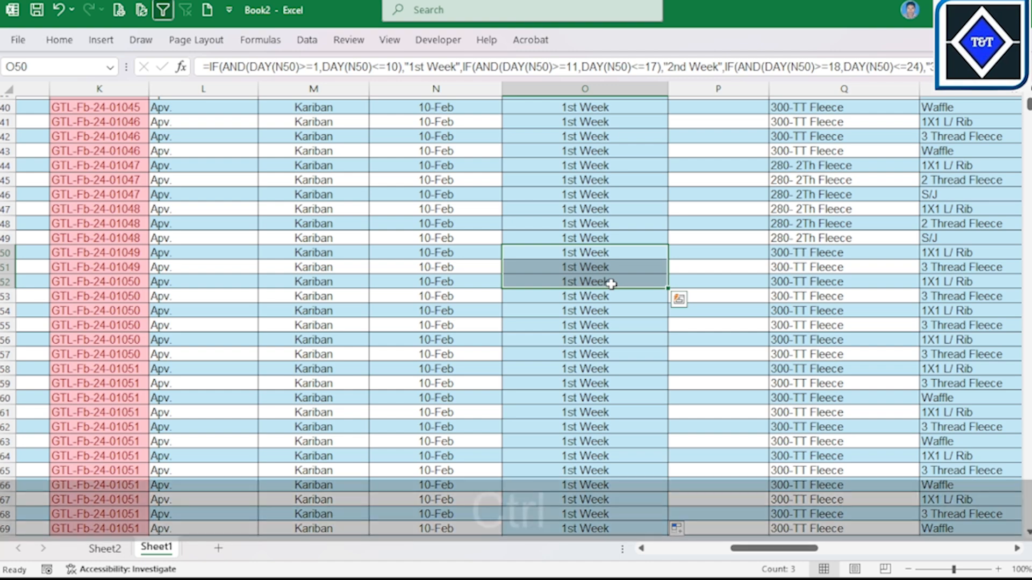
pyautogui.scroll(7, 604, 294)
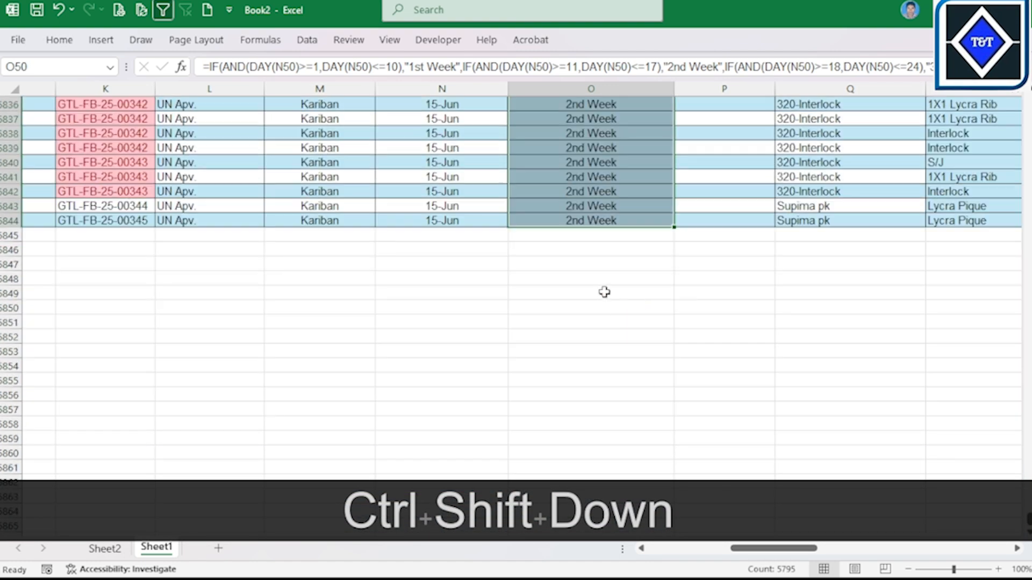
pyautogui.click(482, 189)
pyautogui.click(525, 193)
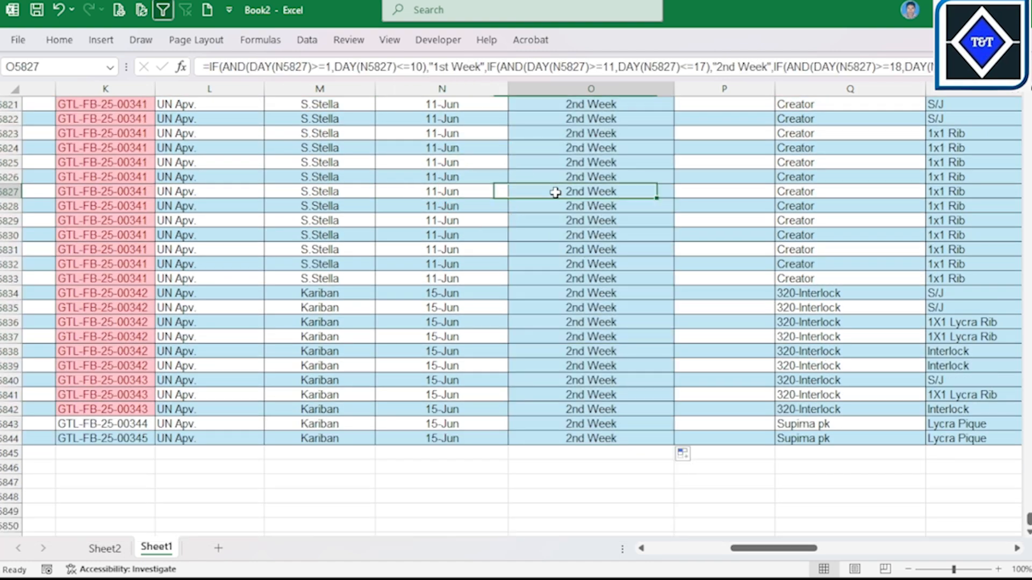
pyautogui.scroll(7, 618, 233)
pyautogui.click(357, 221)
pyautogui.click(592, 279)
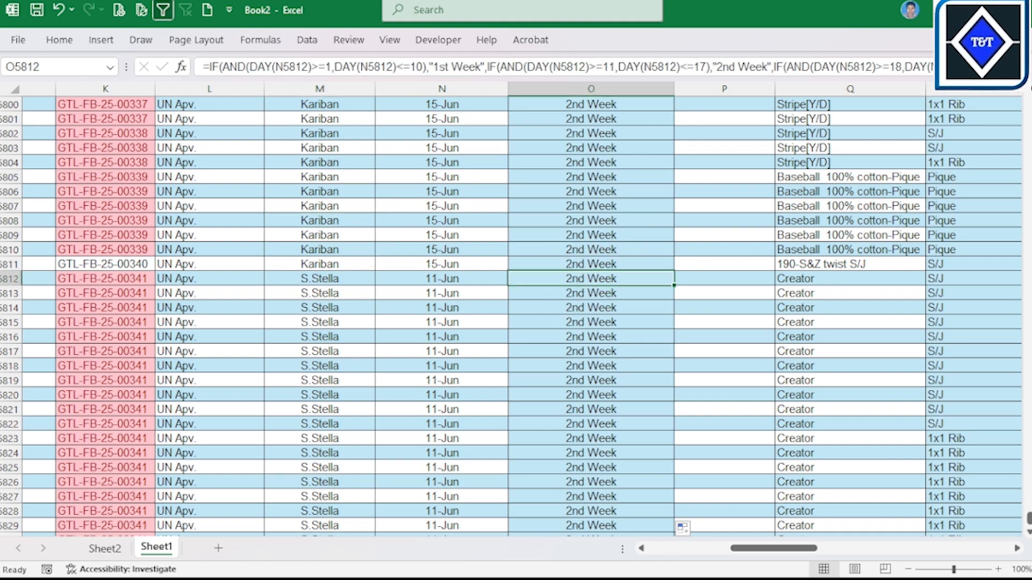
pyautogui.moveTo(1028, 519); pyautogui.dragTo(1028, 102)
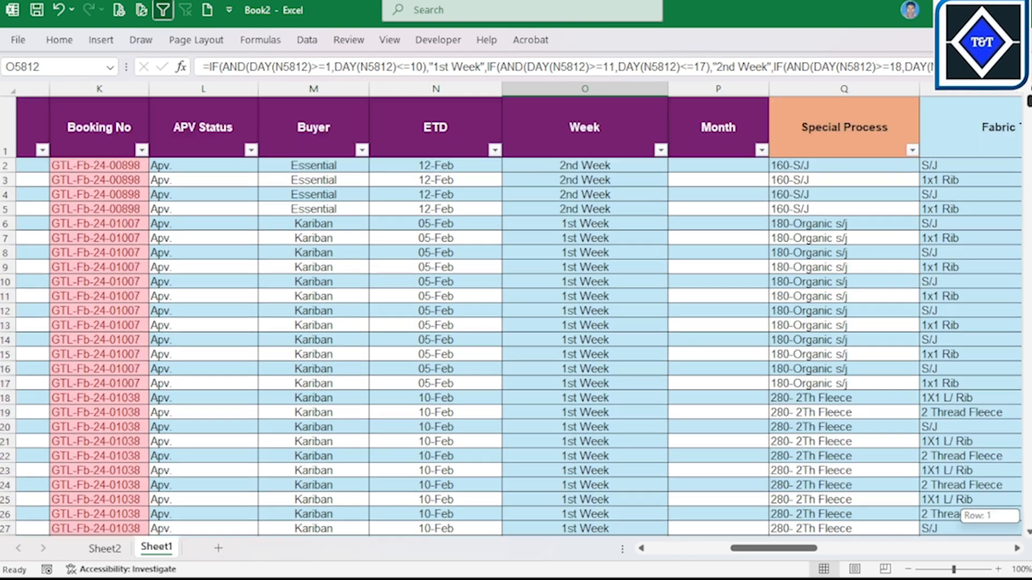
# Step: Start a TEXT formula in Month cell P2 with the ETD date in N2 as its value
pyautogui.click(725, 167)
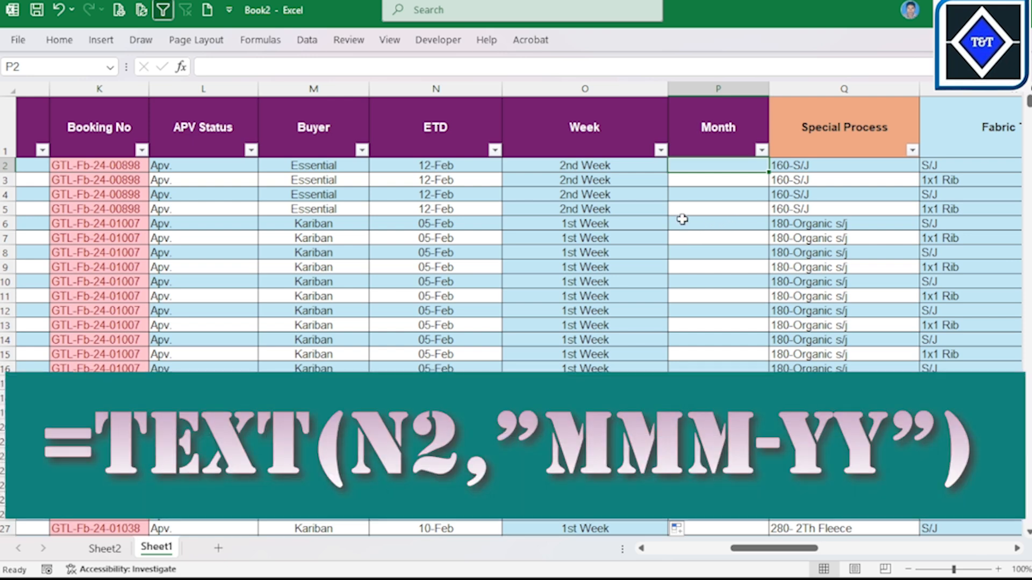
pyautogui.click(445, 153)
pyautogui.click(447, 165)
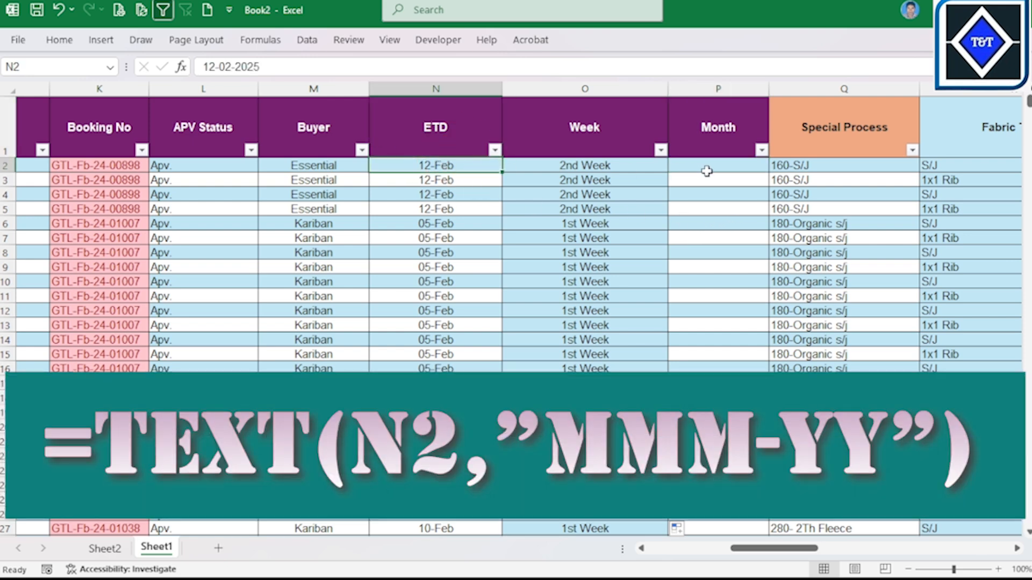
pyautogui.click(736, 165)
pyautogui.write('=')
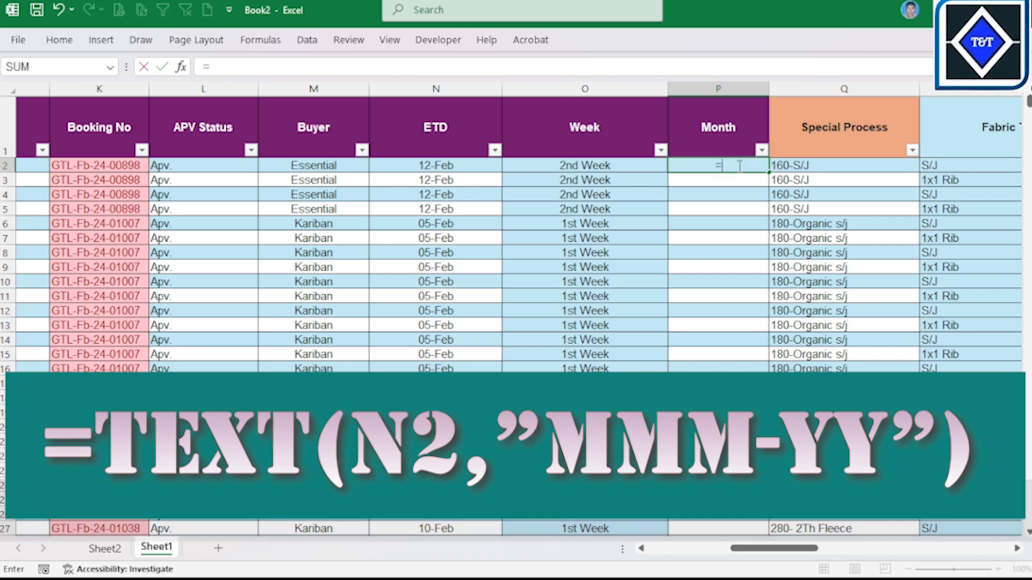
pyautogui.write('tex')
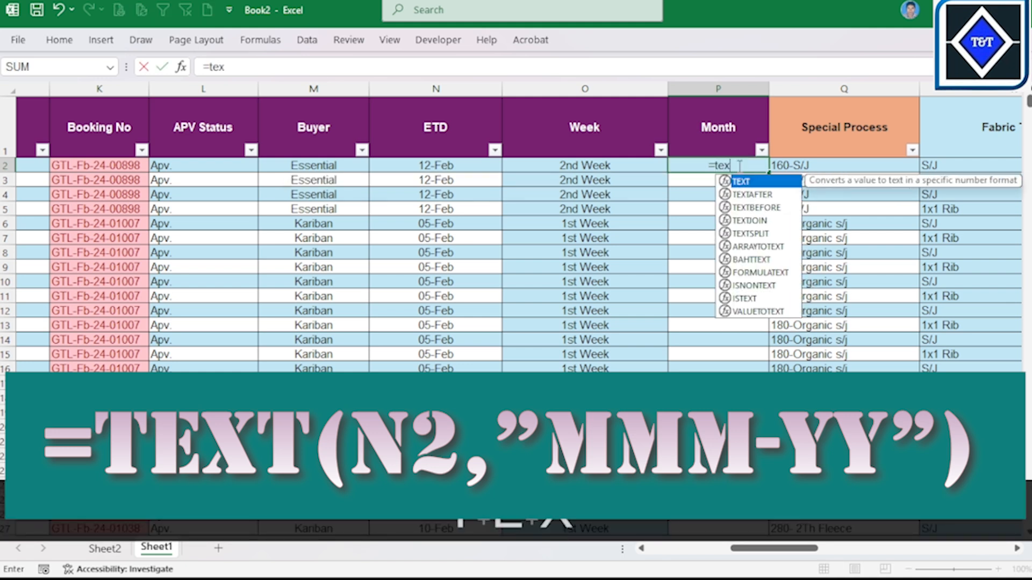
pyautogui.press('Tab')
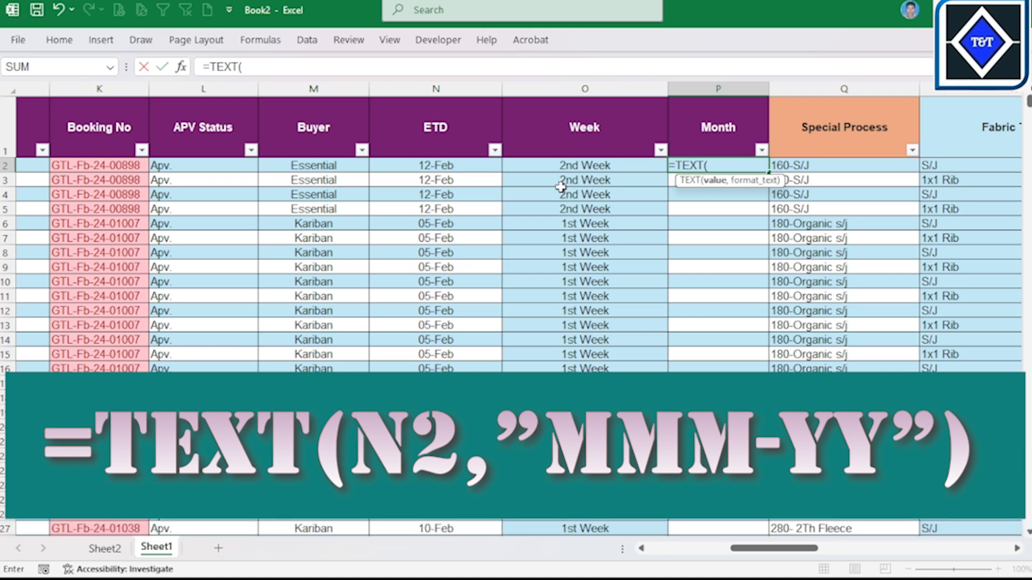
pyautogui.click(463, 168)
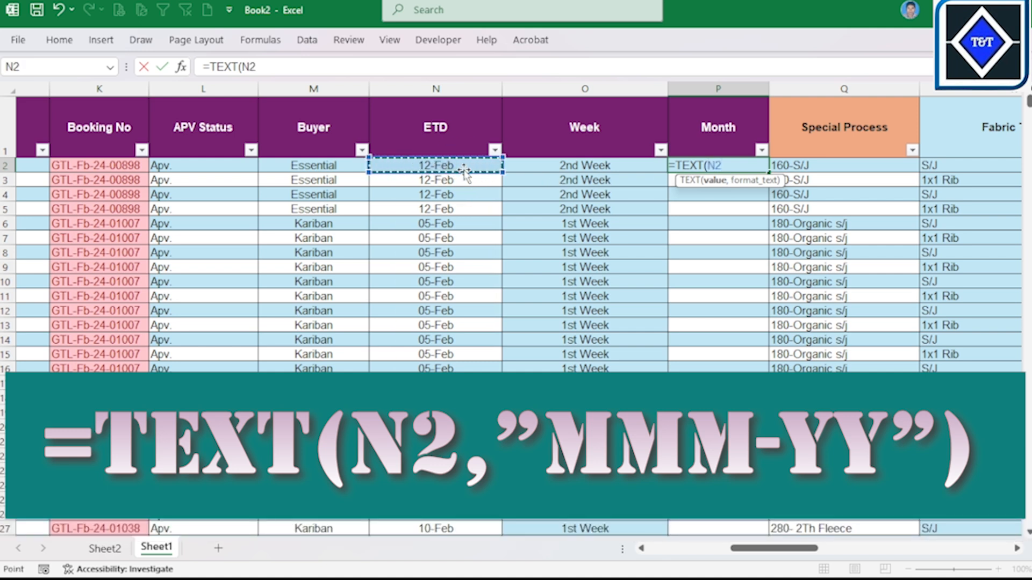
# Step: Add the mmm-yy format as the second argument of P2's TEXT function, close the parenthesis and try to commit the formula
pyautogui.write(',""')
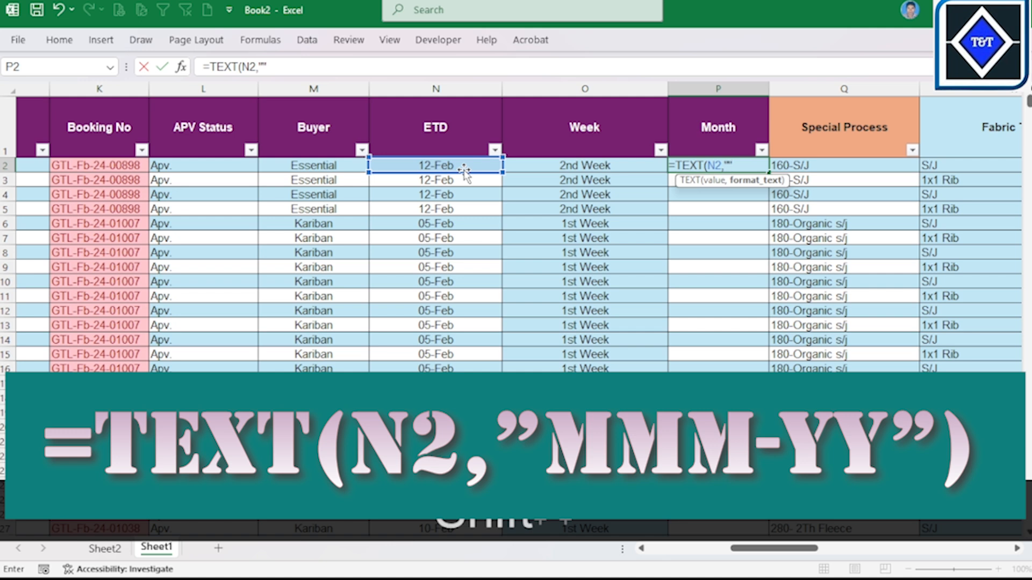
pyautogui.press('BackSpace')
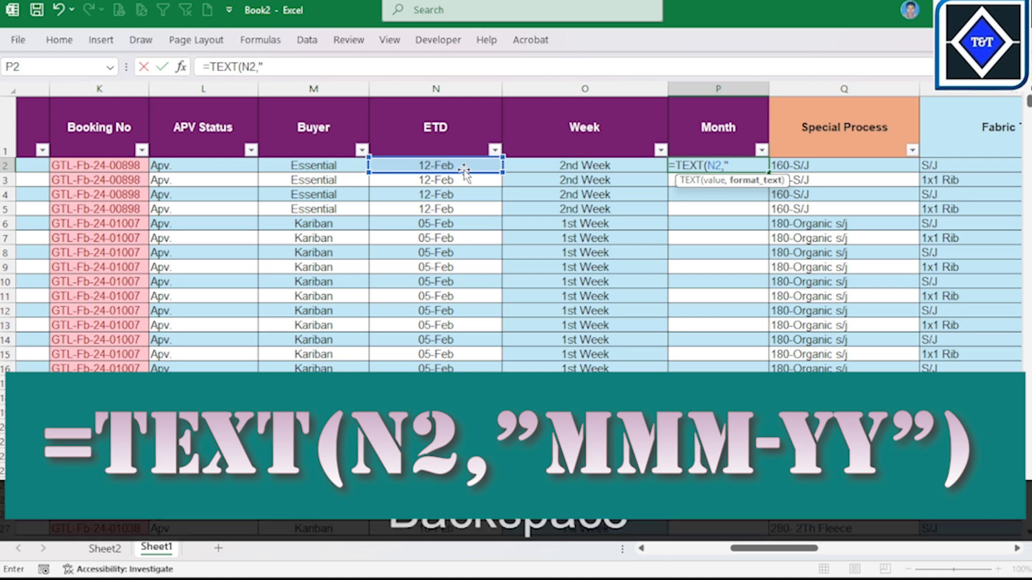
pyautogui.press('capslock')
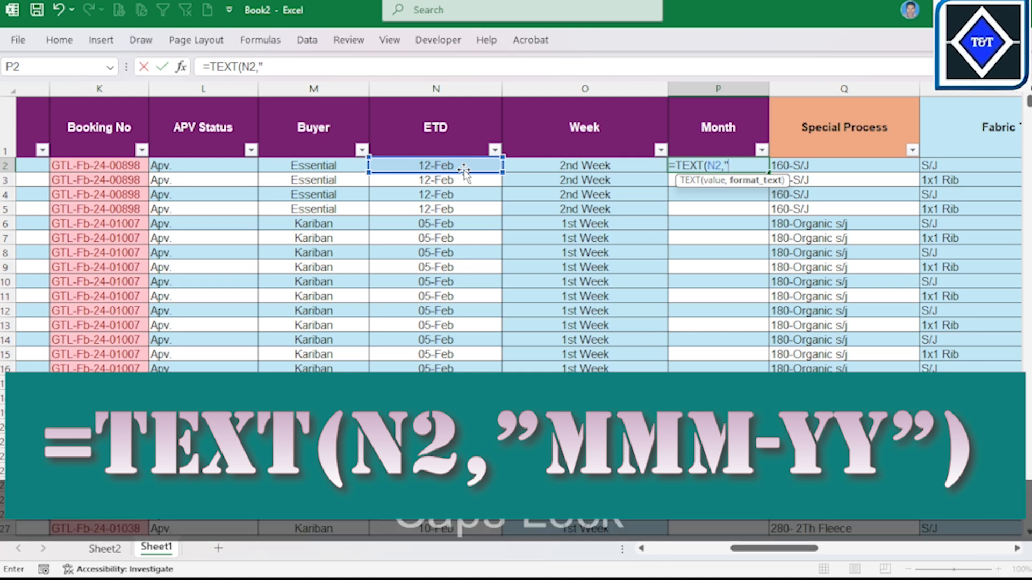
pyautogui.write('M')
pyautogui.press('BackSpace')
pyautogui.press('capslock')
pyautogui.write('m')
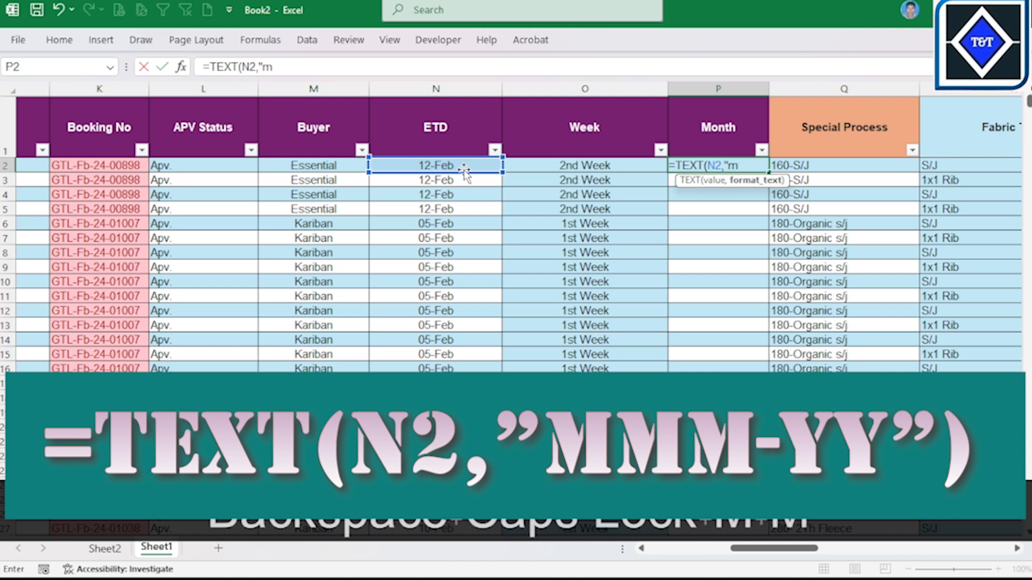
pyautogui.write('mm-2')
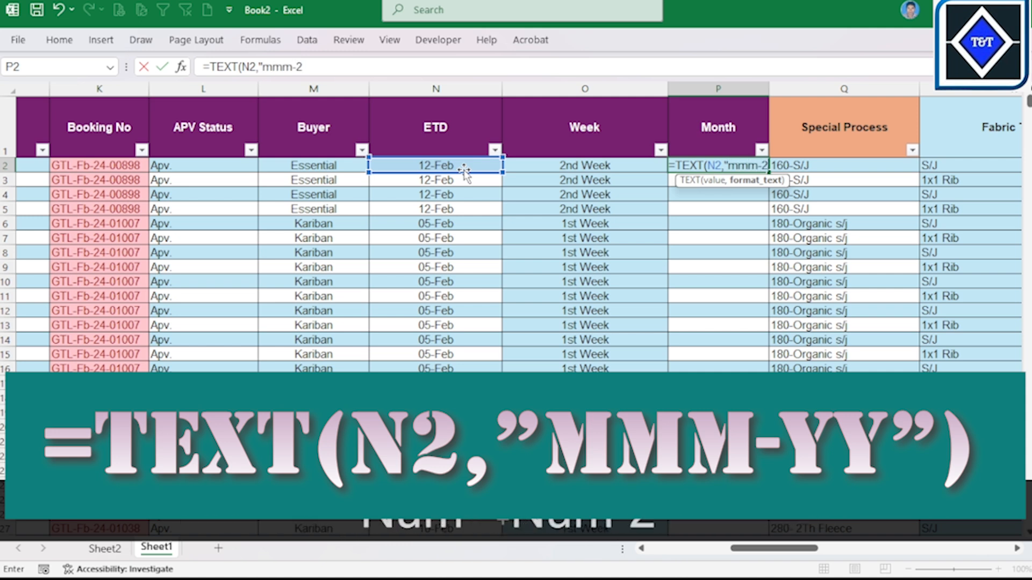
pyautogui.press('BackSpace')
pyautogui.write('y')
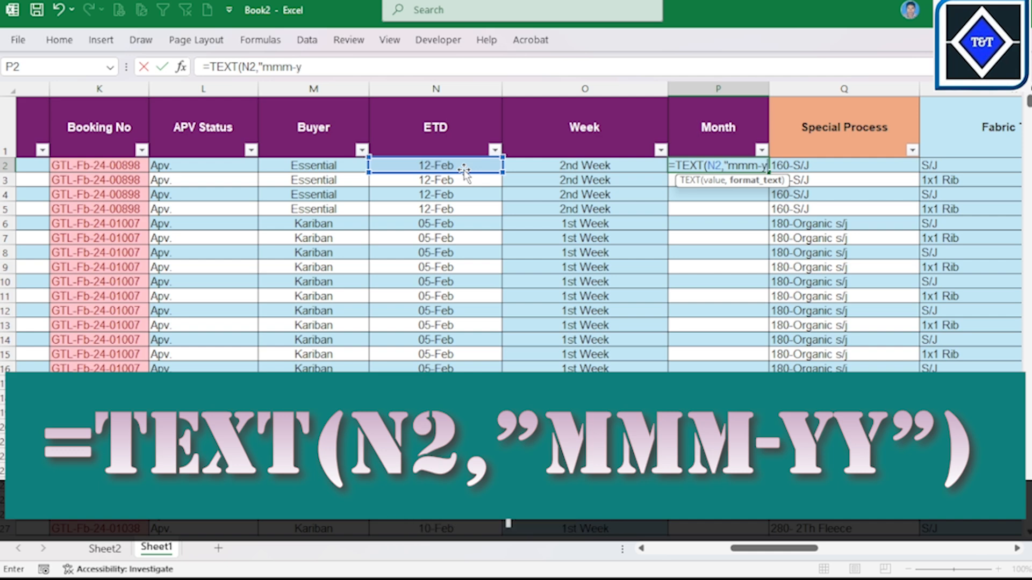
pyautogui.write('y")')
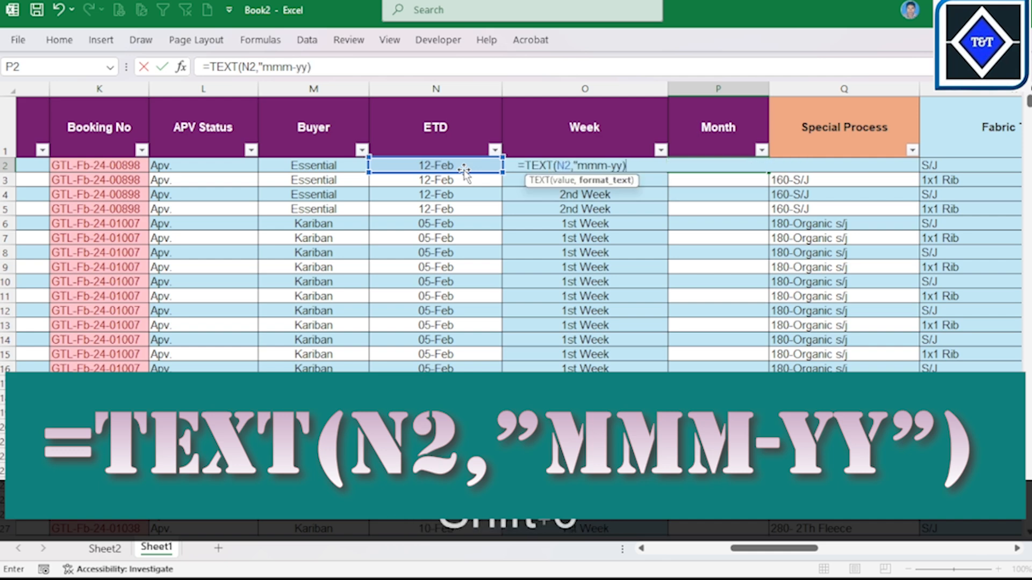
pyautogui.press('Return')
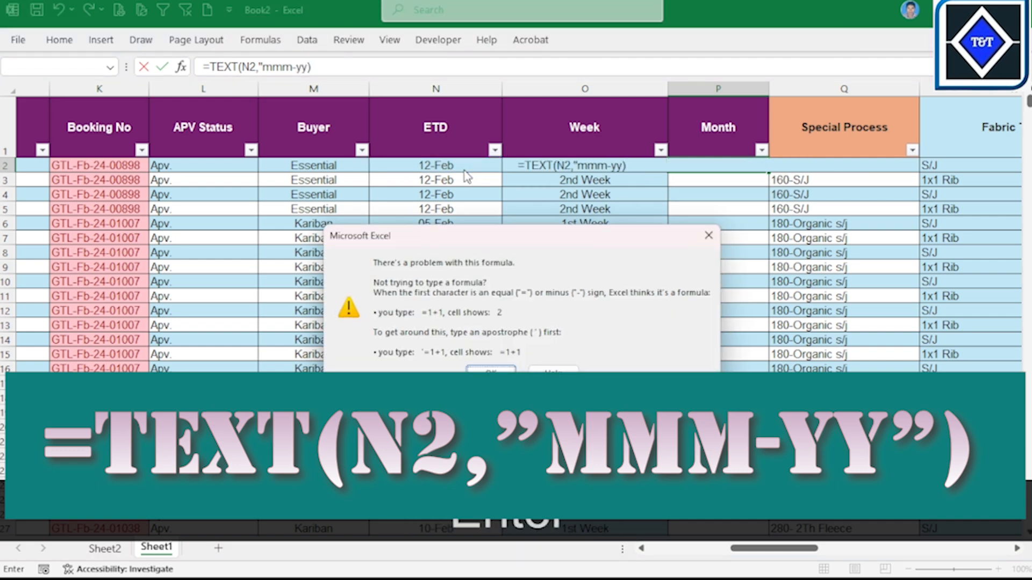
# Step: Insert the missing closing quotation mark after mmm-yy and commit P2's formula as =TEXT(N2,"mmm-yy")
pyautogui.click(705, 237)
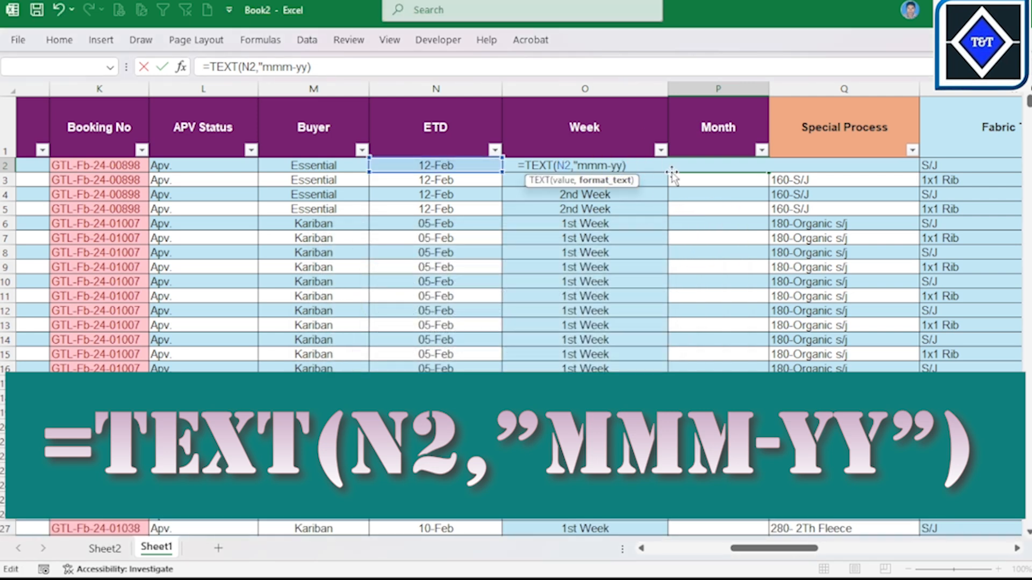
pyautogui.write('"')
pyautogui.press('Return')
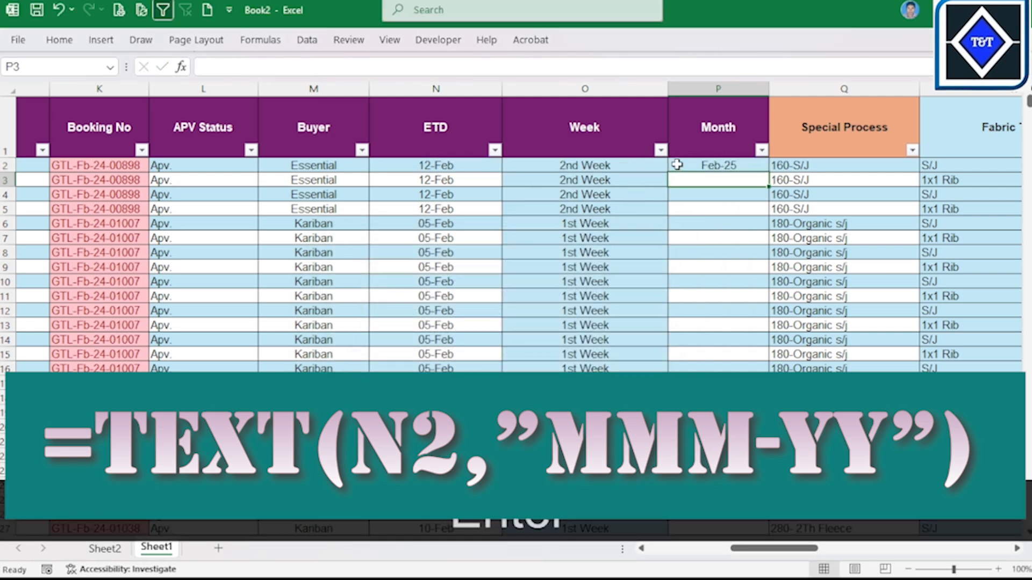
# Step: Fill P2's month formula down the whole Month column and check the labels against the ETD dates down to the last data row
pyautogui.click(674, 165)
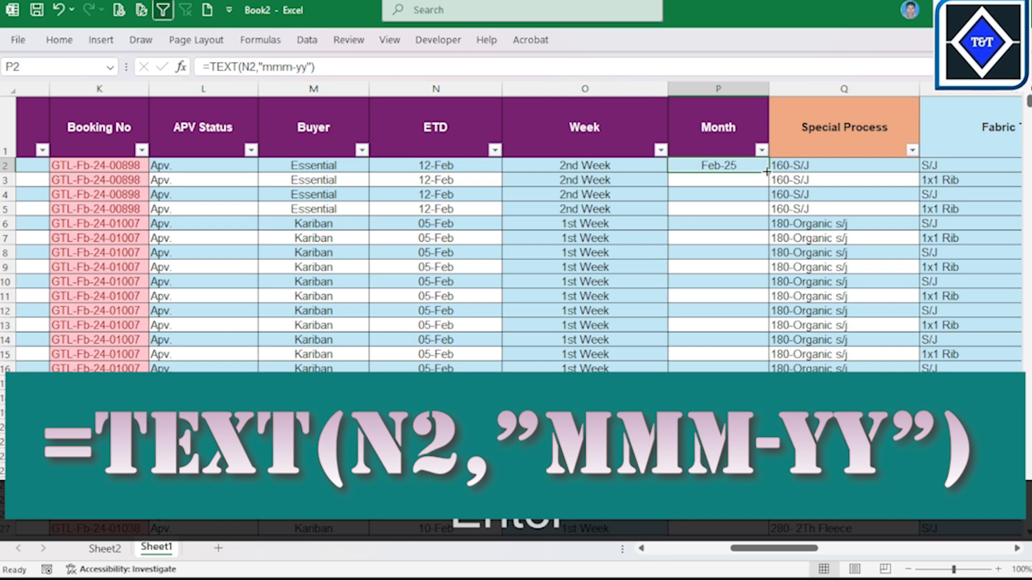
pyautogui.doubleClick(767, 172)
pyautogui.moveTo(684, 284); pyautogui.dragTo(724, 297)
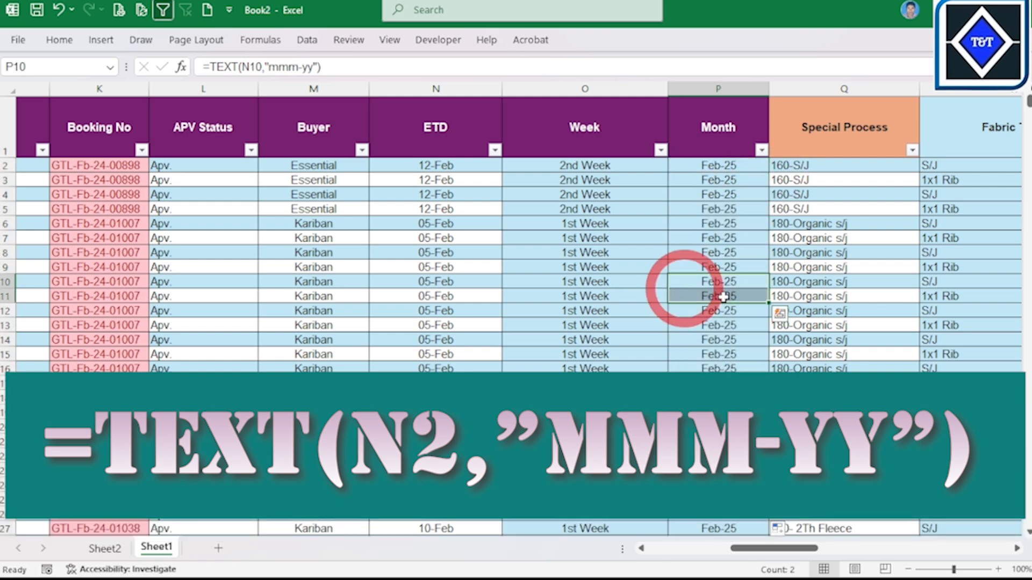
pyautogui.hotkey('ctrl', 'shift', 'Down')
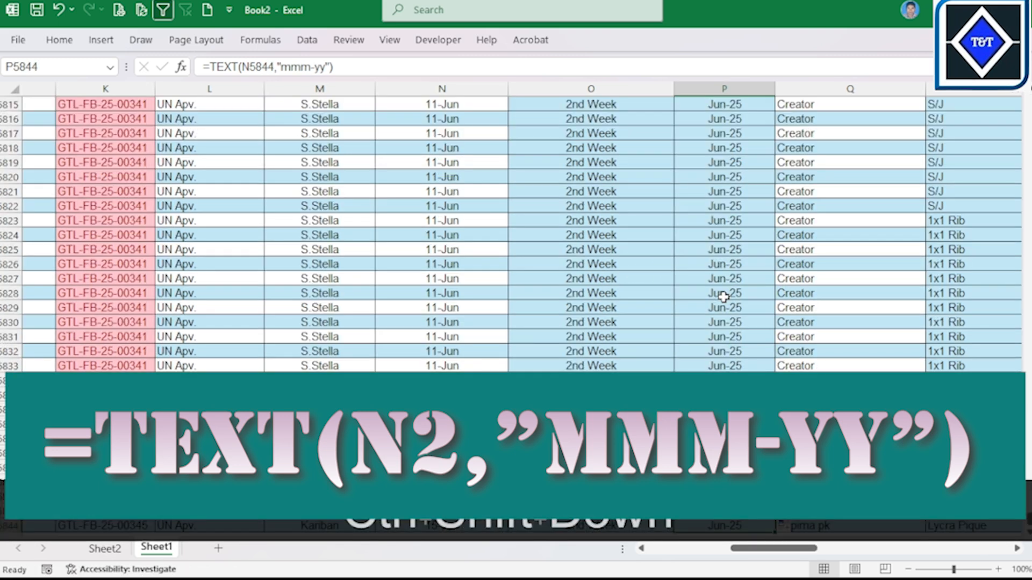
pyautogui.scroll(-4, 723, 297)
pyautogui.click(715, 324)
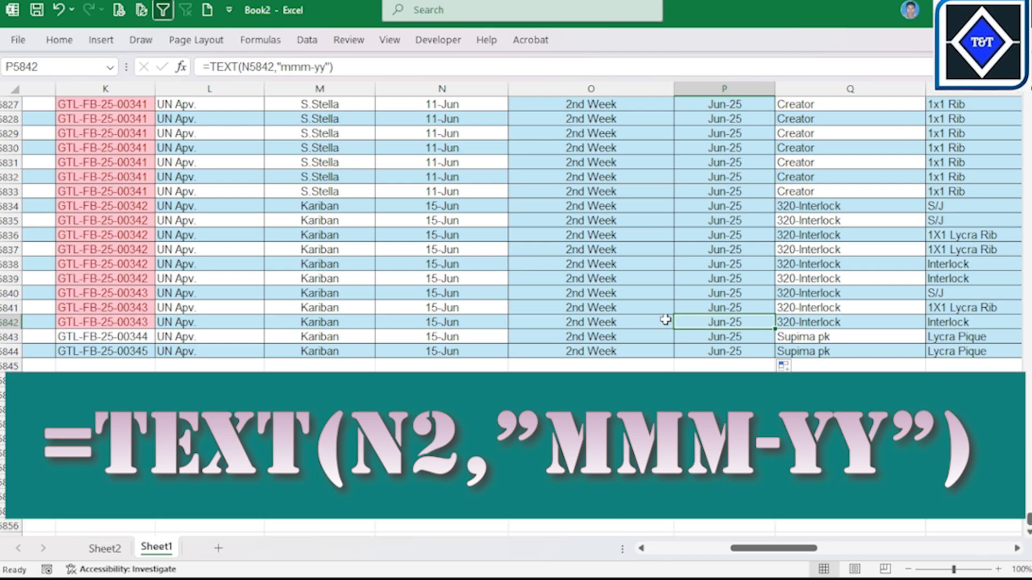
pyautogui.scroll(2, 641, 314)
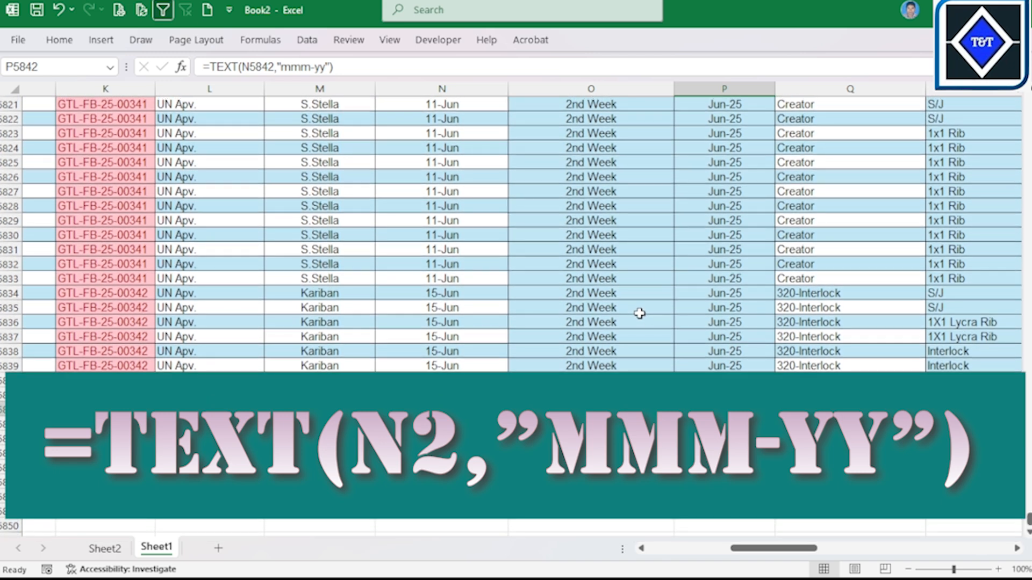